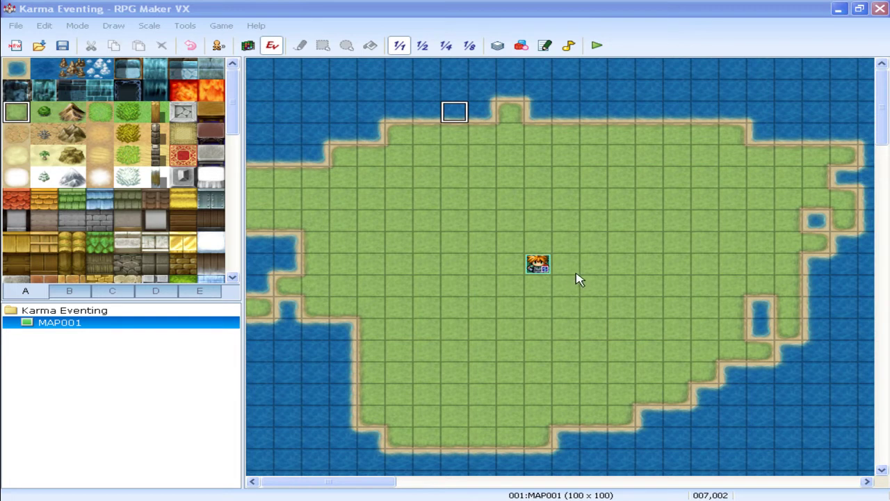
Step: Create an event on the sea tile that sets variable 0010, renamed Alignment, to 100
{"action": "double_click", "coordinate": [456, 117]}
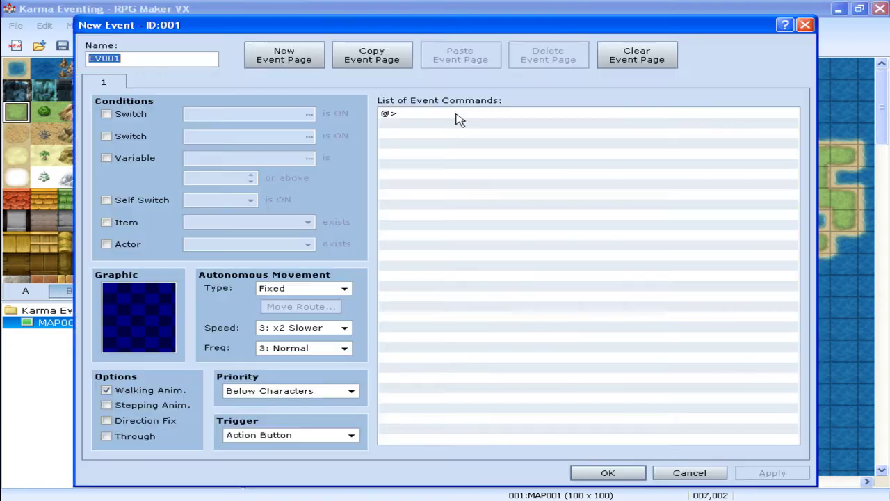
{"action": "double_click", "coordinate": [438, 118]}
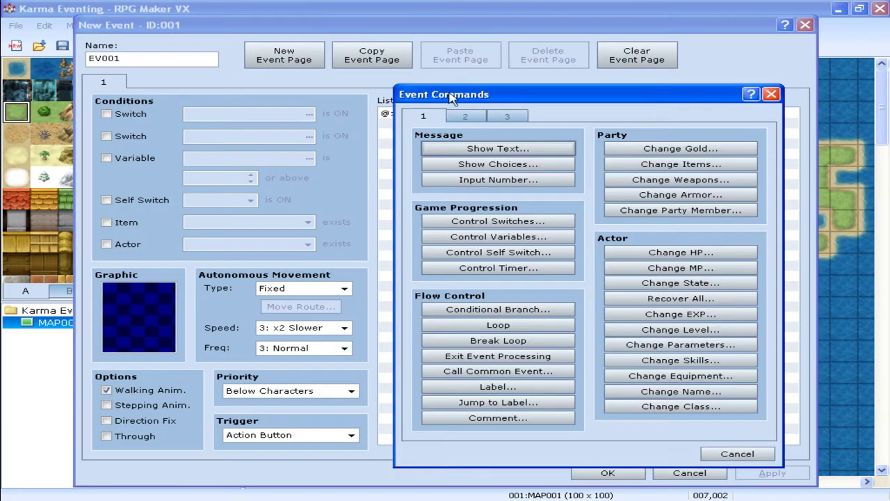
{"action": "left_click", "coordinate": [498, 237]}
{"action": "left_click", "coordinate": [612, 154]}
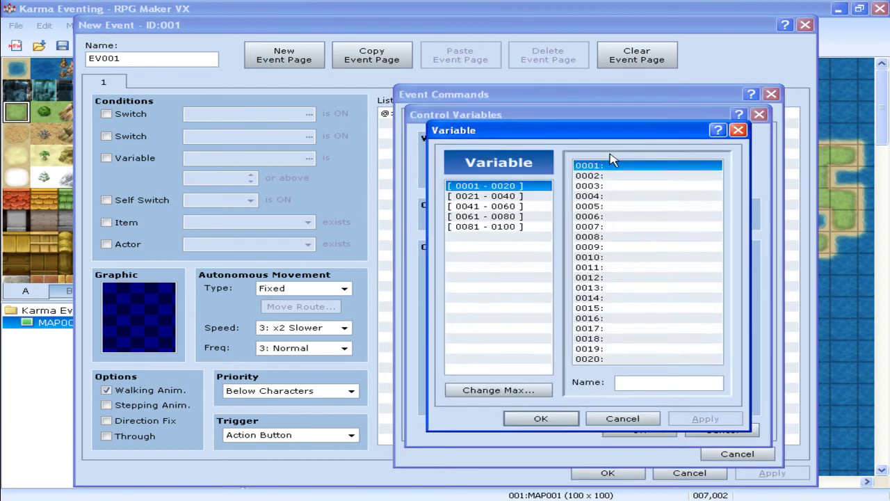
{"action": "left_click", "coordinate": [616, 258]}
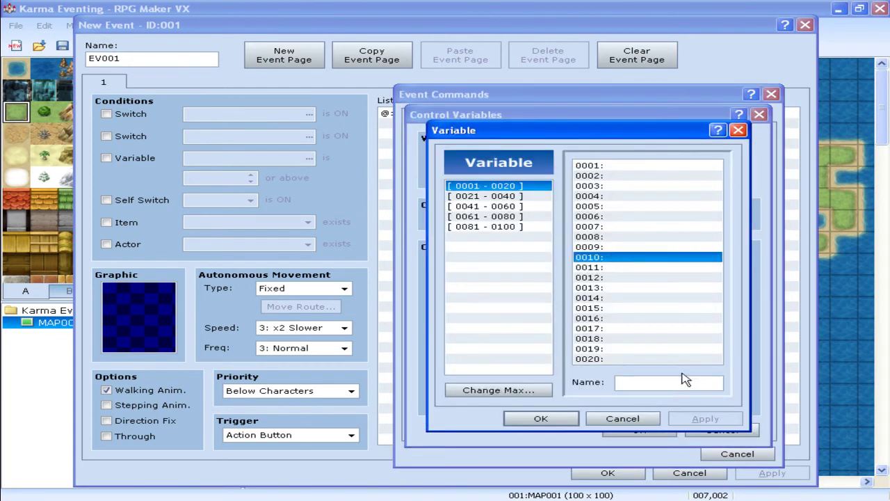
{"action": "left_click", "coordinate": [667, 381]}
{"action": "type", "text": "Alignment"}
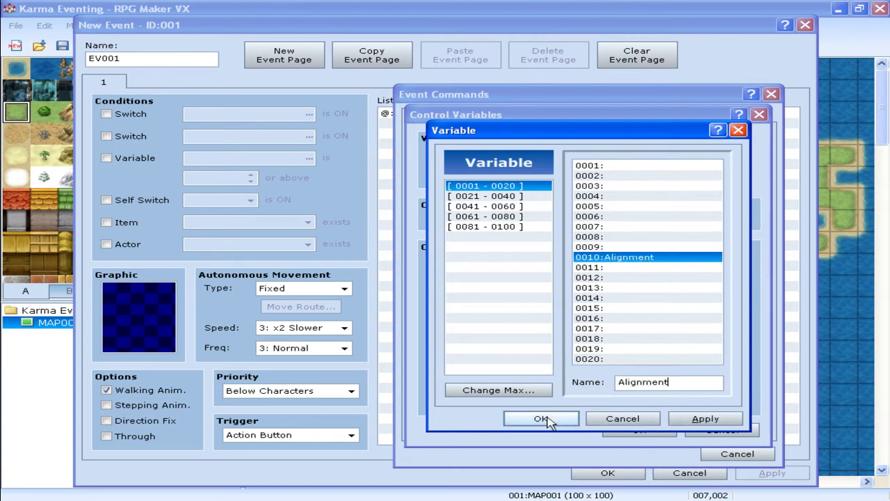
{"action": "left_click", "coordinate": [551, 418]}
{"action": "left_click", "coordinate": [532, 261]}
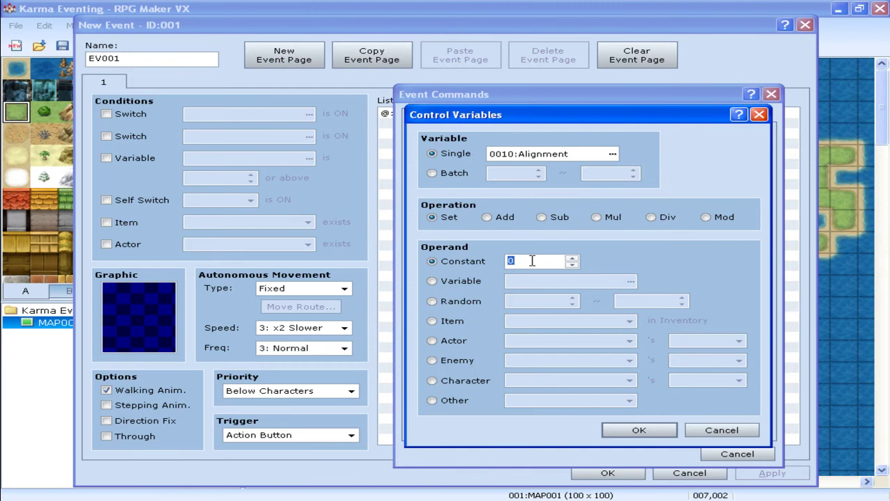
{"action": "left_click", "coordinate": [636, 430]}
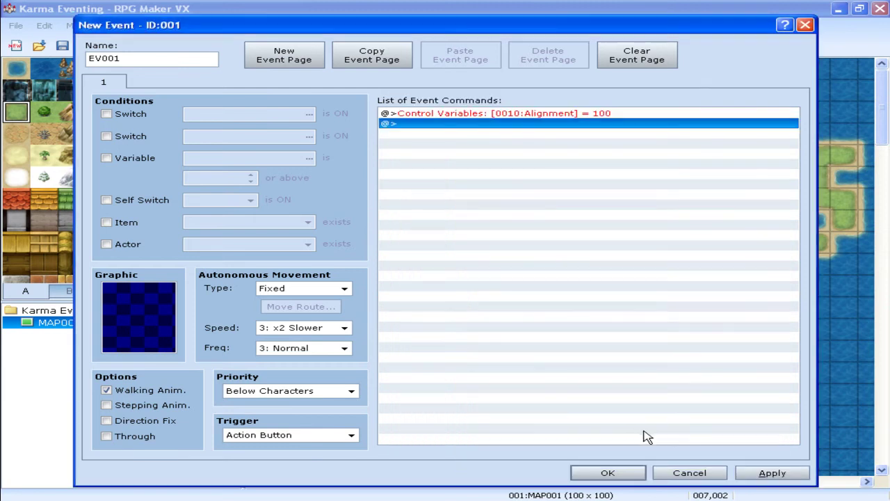
Step: Set the event's trigger to Autorun and add a command turning self switch A on
{"action": "left_click", "coordinate": [348, 434]}
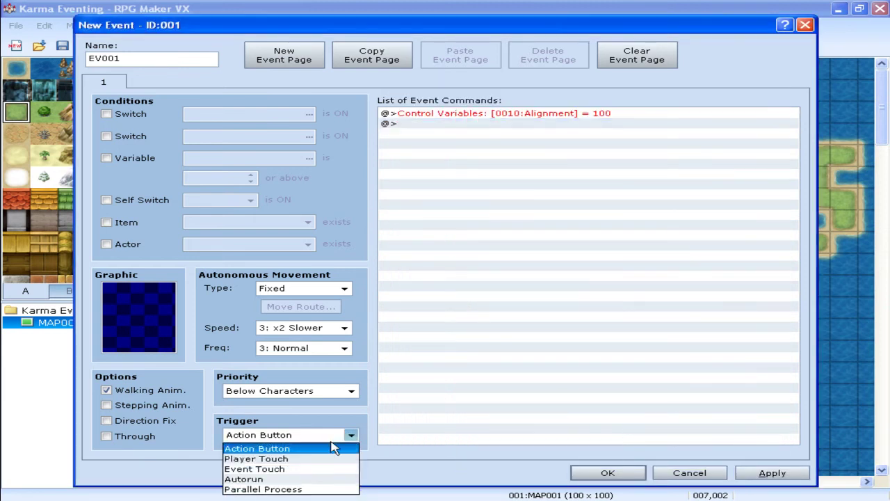
{"action": "left_click", "coordinate": [313, 480]}
{"action": "double_click", "coordinate": [446, 134]}
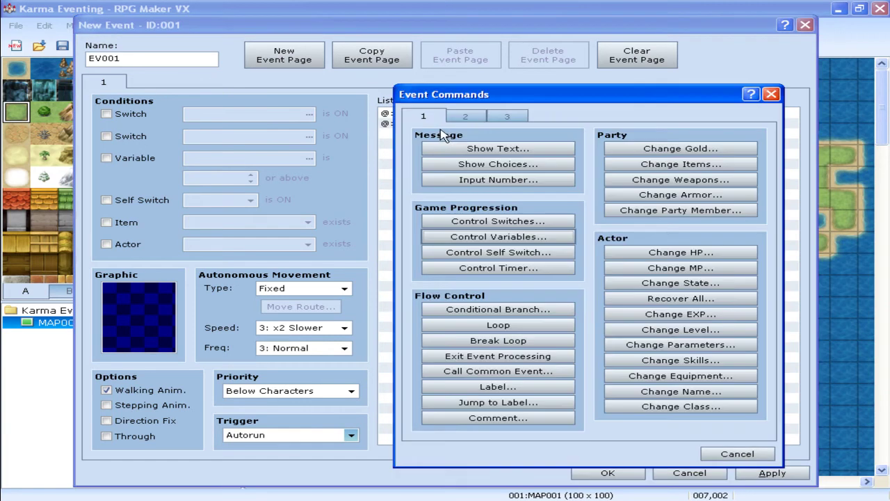
{"action": "left_click", "coordinate": [496, 253]}
{"action": "left_click", "coordinate": [664, 258]}
Step: Add a second event page conditioned on self switch A, then save the event
{"action": "left_click", "coordinate": [278, 60]}
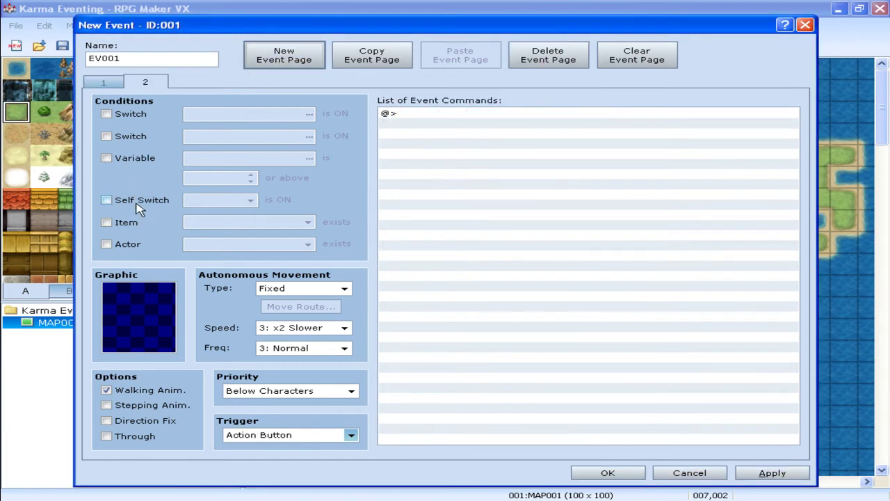
{"action": "left_click", "coordinate": [136, 202]}
{"action": "left_click", "coordinate": [104, 84]}
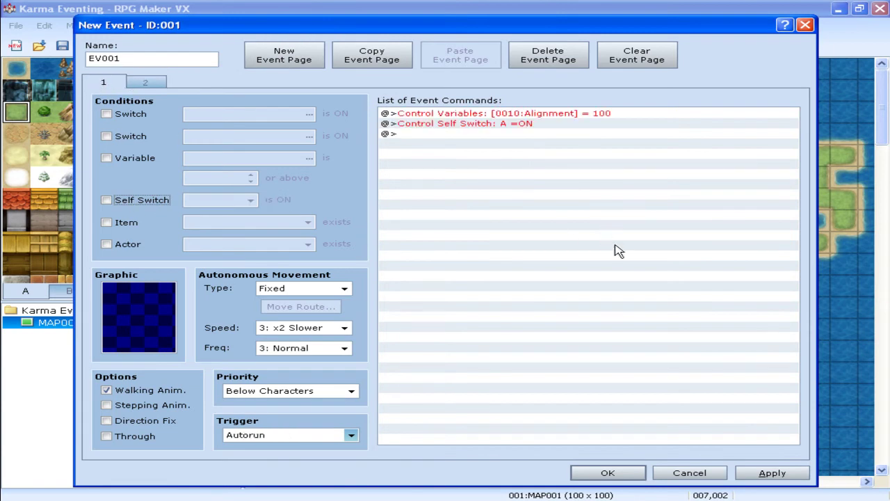
{"action": "left_click", "coordinate": [607, 472]}
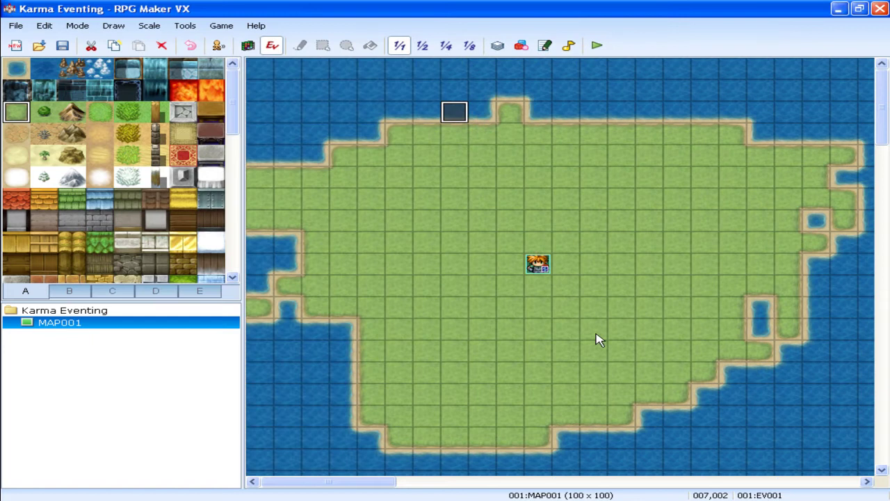
Step: Drag the event up-left to tile 005,001 and move the player start to 011,008
{"action": "left_click", "coordinate": [409, 94]}
{"action": "left_click_drag", "start_coordinate": [411, 96], "coordinate": [405, 93]}
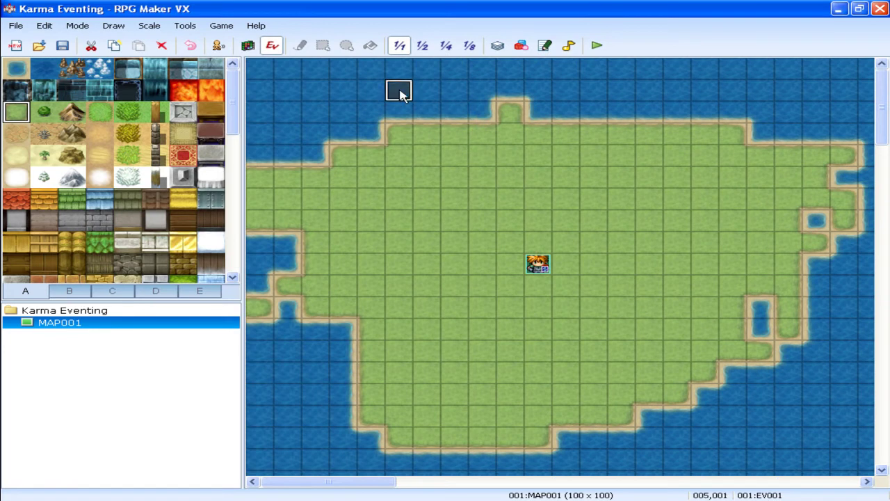
{"action": "left_click_drag", "start_coordinate": [539, 265], "coordinate": [543, 255]}
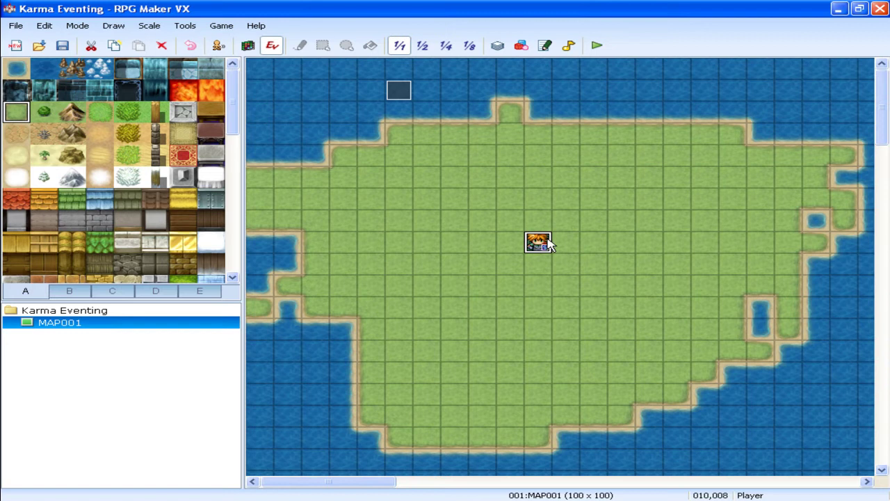
{"action": "left_click_drag", "start_coordinate": [547, 238], "coordinate": [575, 238]}
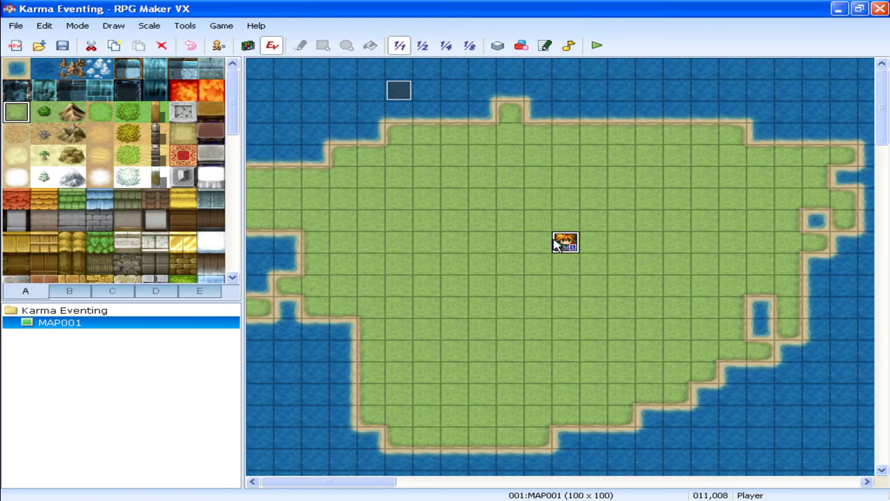
Step: Create event EV002 with the blonde People5 character sprite, keeping the Action Button trigger
{"action": "double_click", "coordinate": [710, 180]}
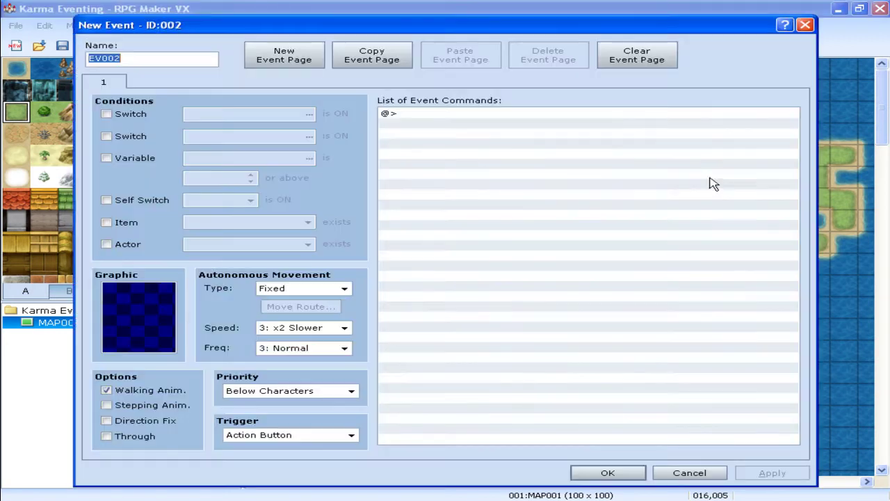
{"action": "double_click", "coordinate": [147, 322]}
{"action": "left_click", "coordinate": [236, 252]}
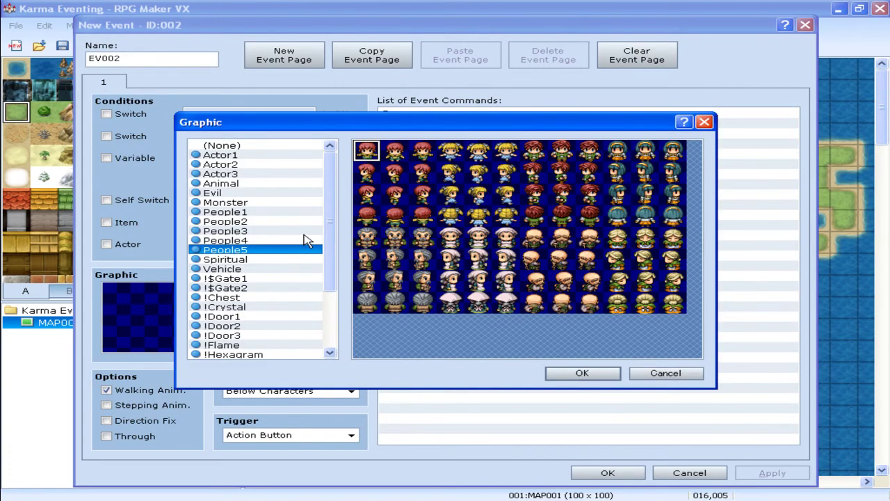
{"action": "double_click", "coordinate": [477, 175]}
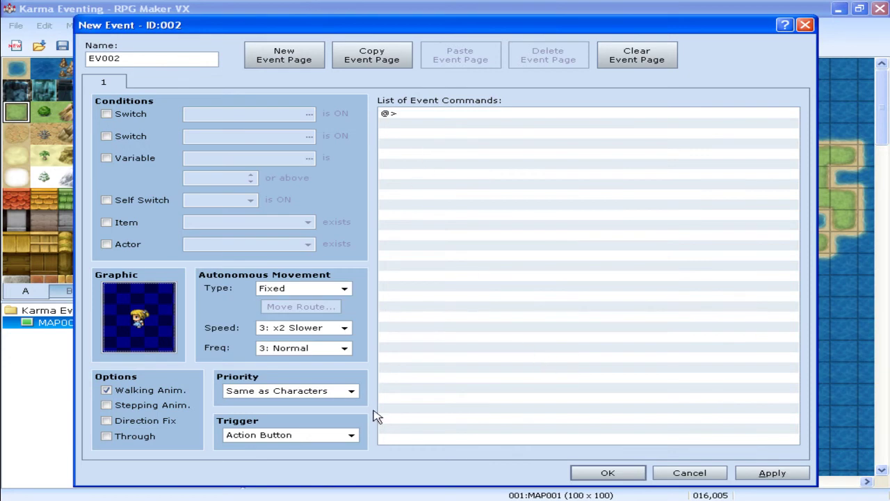
{"action": "left_click", "coordinate": [353, 436]}
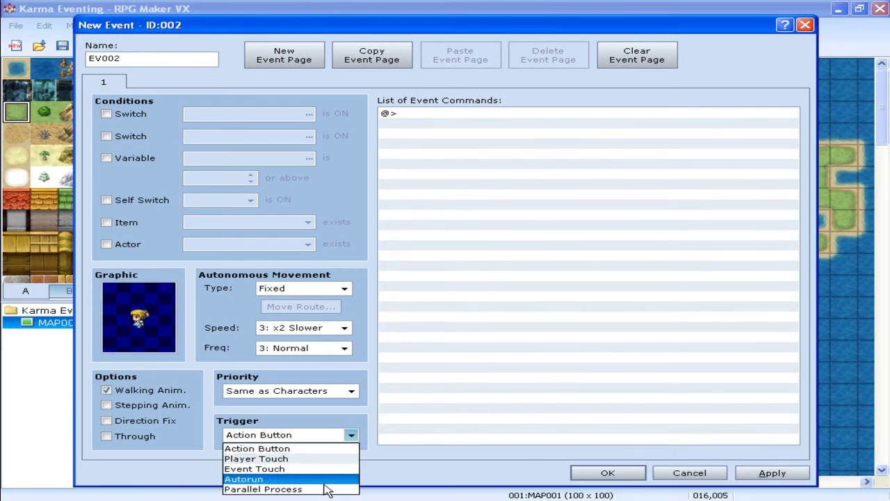
{"action": "left_click", "coordinate": [333, 436]}
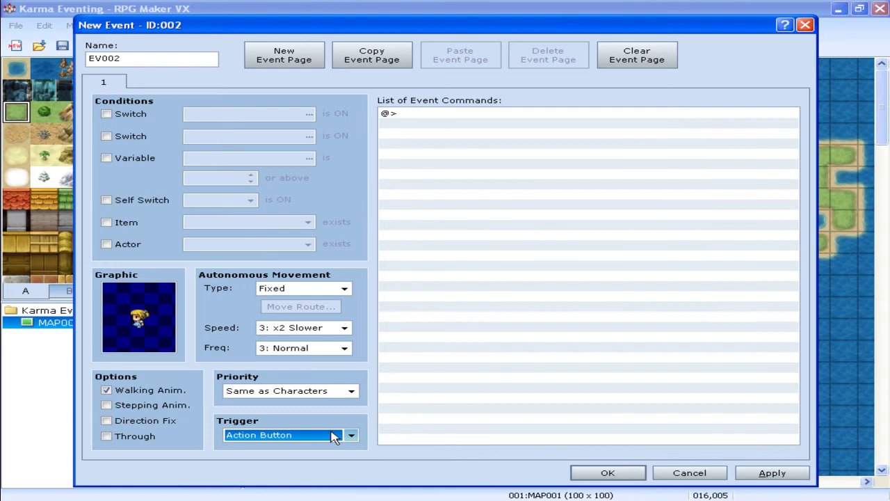
Step: Add a Show Animation command playing Slash/Physical on this event
{"action": "double_click", "coordinate": [477, 128]}
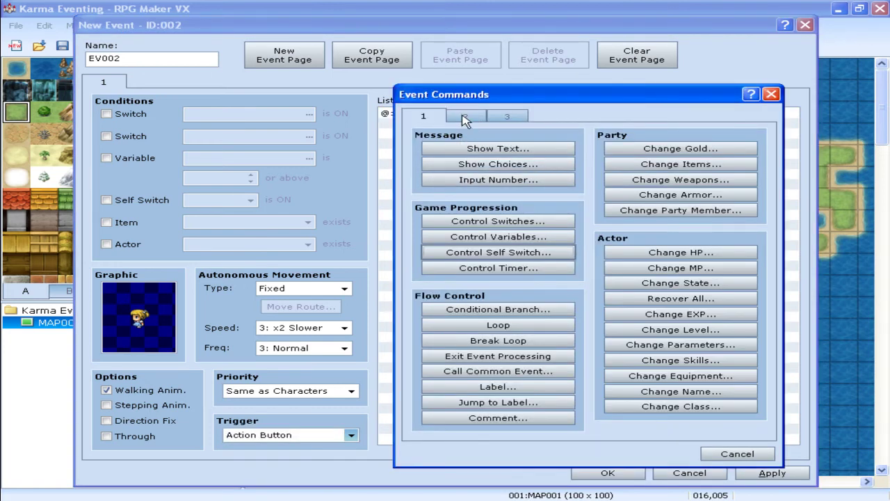
{"action": "left_click", "coordinate": [465, 117]}
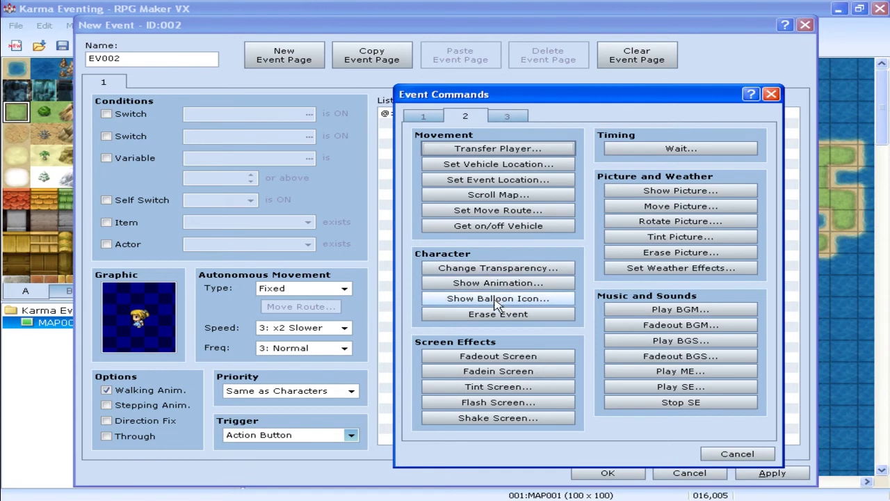
{"action": "left_click", "coordinate": [512, 281]}
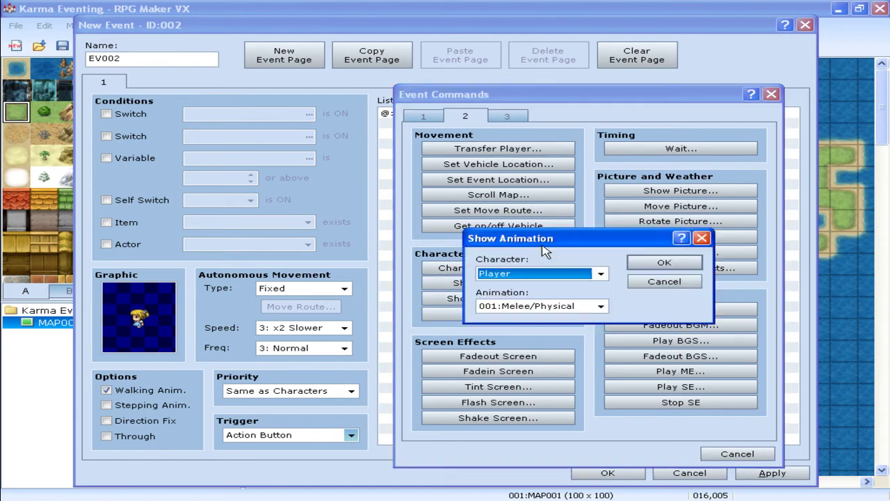
{"action": "left_click", "coordinate": [600, 273]}
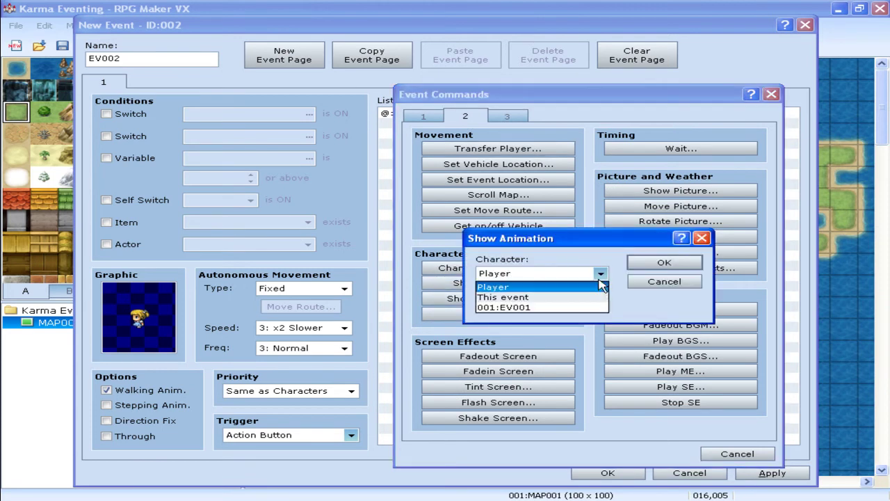
{"action": "left_click", "coordinate": [577, 294]}
{"action": "left_click", "coordinate": [601, 307]}
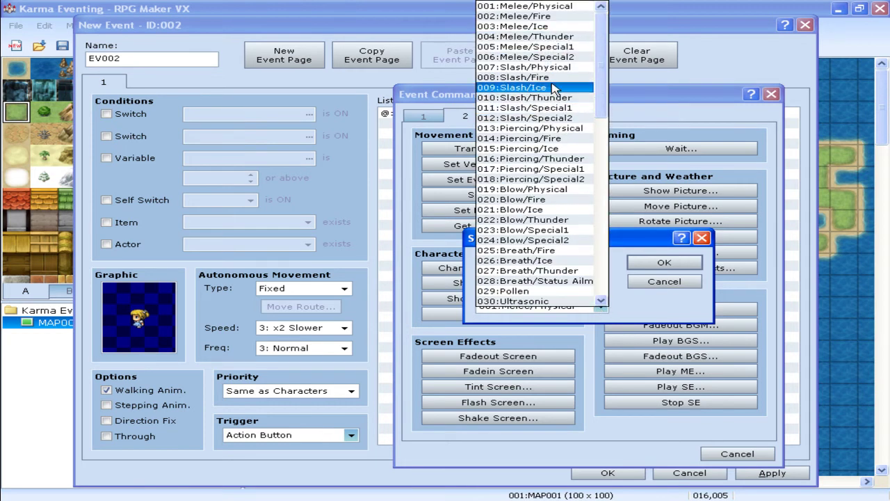
{"action": "left_click", "coordinate": [527, 67]}
Step: Confirm the animation, then add Control Variables: 0010:Alignment Sub constant -25
{"action": "left_click", "coordinate": [649, 264]}
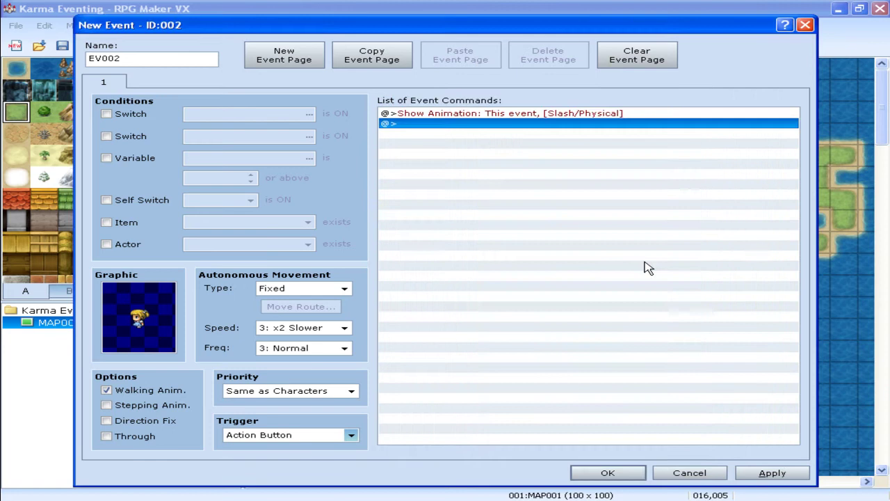
{"action": "double_click", "coordinate": [492, 124]}
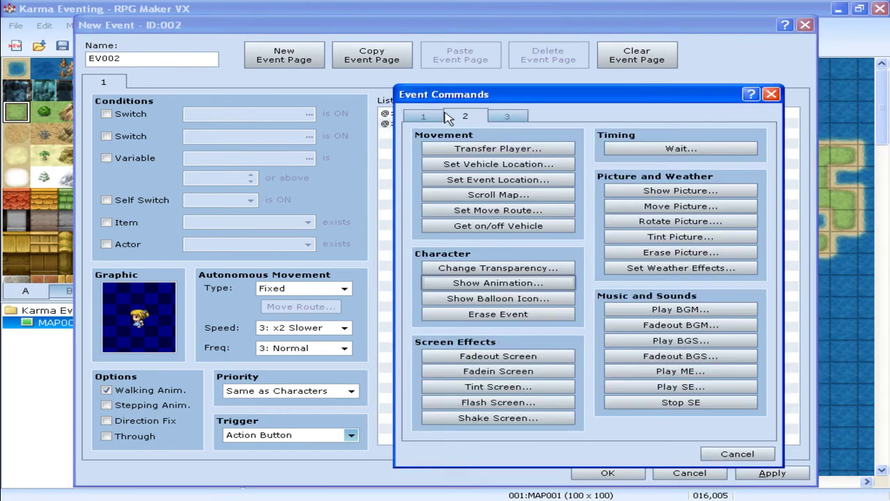
{"action": "left_click", "coordinate": [425, 117]}
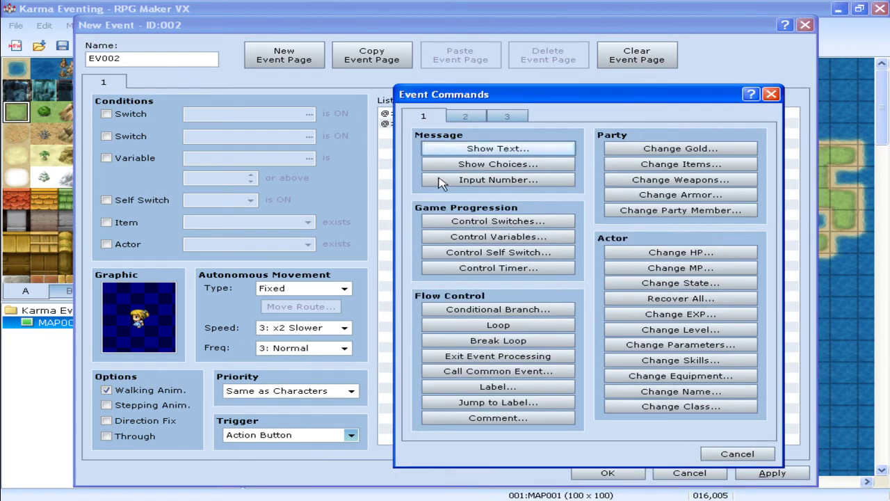
{"action": "left_click", "coordinate": [498, 237]}
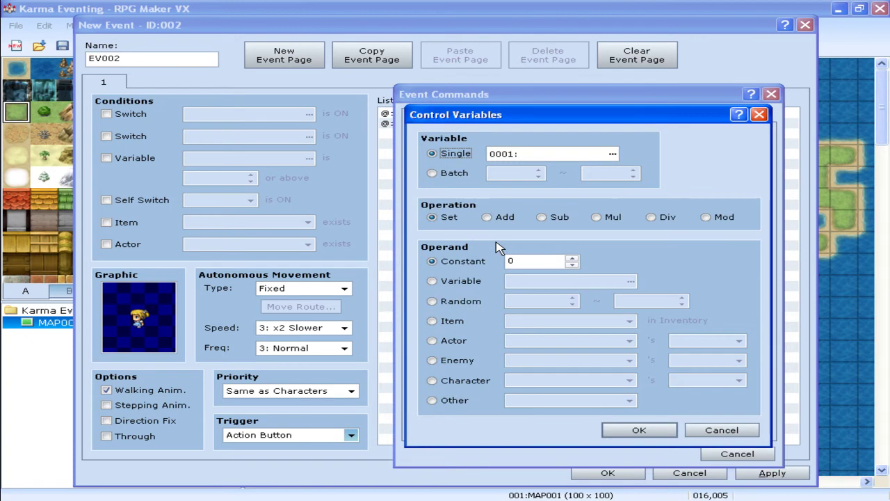
{"action": "left_click", "coordinate": [613, 153]}
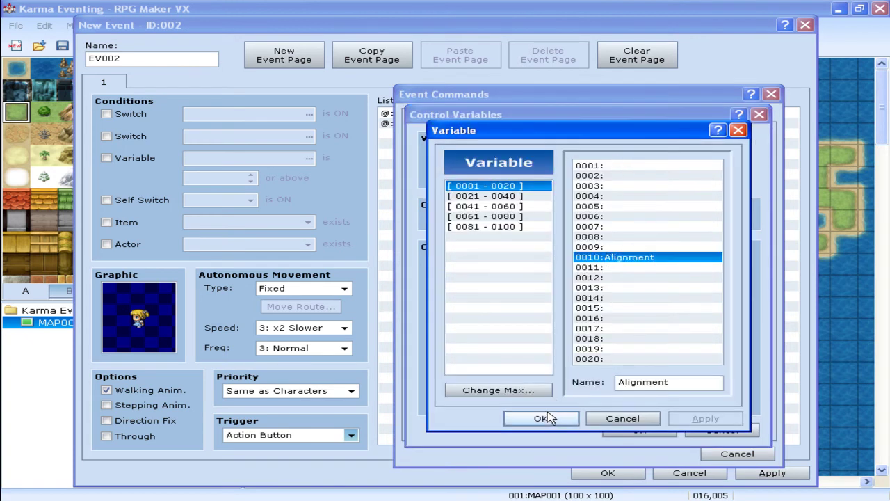
{"action": "left_click", "coordinate": [541, 419]}
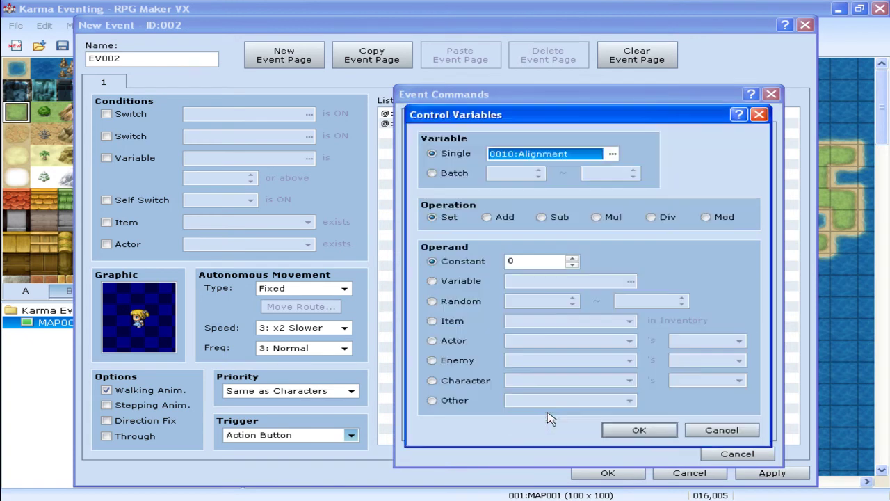
{"action": "left_click", "coordinate": [551, 218]}
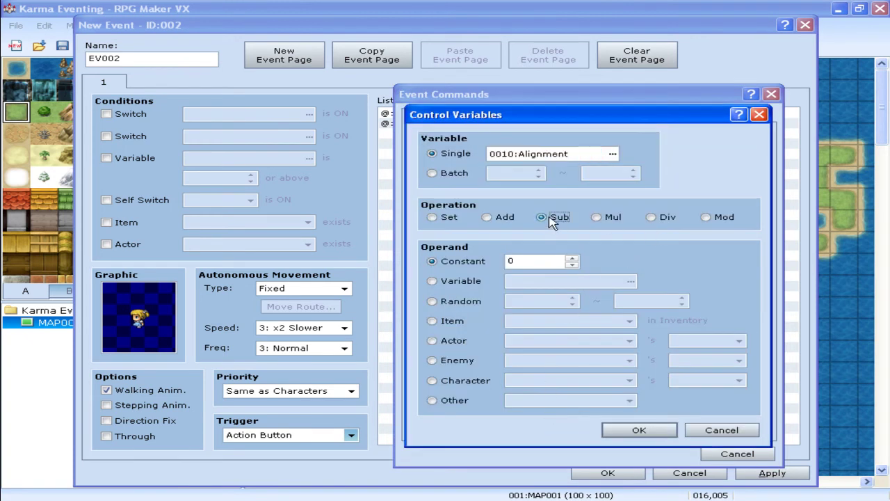
{"action": "left_click", "coordinate": [573, 265]}
{"action": "type", "text": "24"}
{"action": "left_click", "coordinate": [572, 265]}
{"action": "left_click", "coordinate": [516, 262]}
{"action": "left_click", "coordinate": [636, 431]}
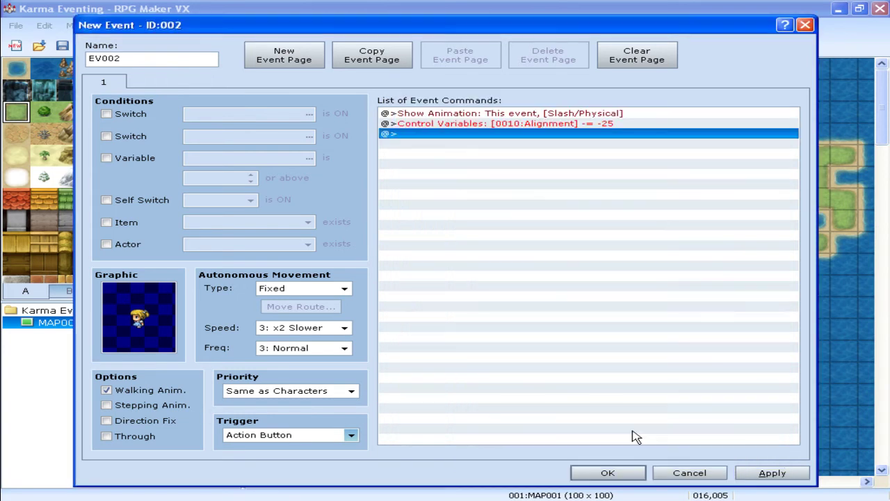
Step: Reopen the Alignment command and rework its operation and constant amount
{"action": "left_click", "coordinate": [516, 126]}
{"action": "right_click", "coordinate": [516, 126]}
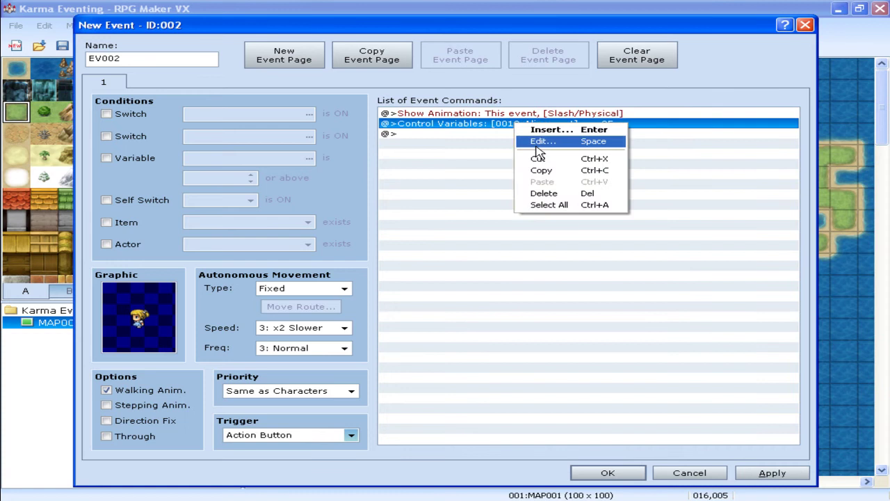
{"action": "left_click", "coordinate": [537, 139]}
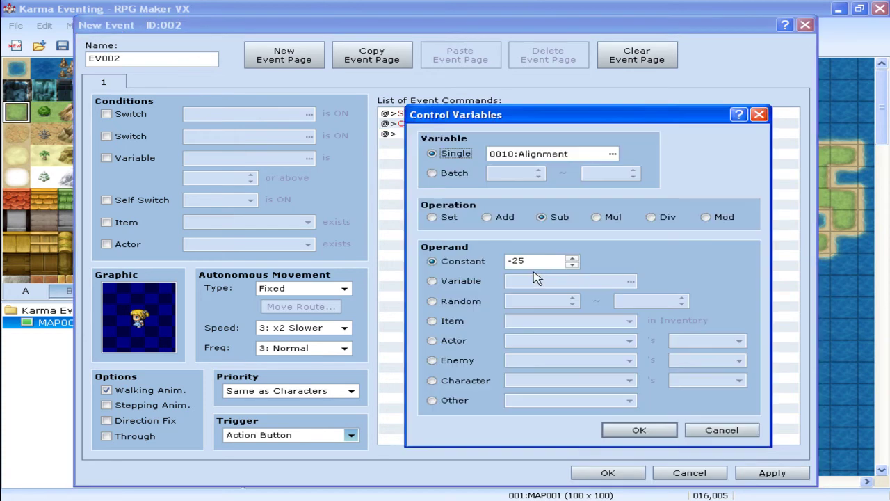
{"action": "left_click", "coordinate": [502, 219]}
{"action": "left_click", "coordinate": [447, 219]}
{"action": "double_click", "coordinate": [527, 258]}
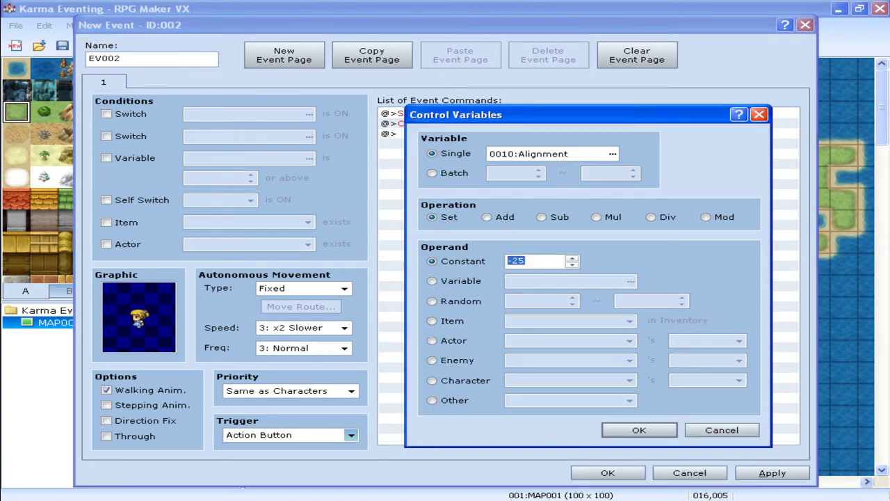
{"action": "type", "text": "0"}
{"action": "left_click", "coordinate": [543, 218]}
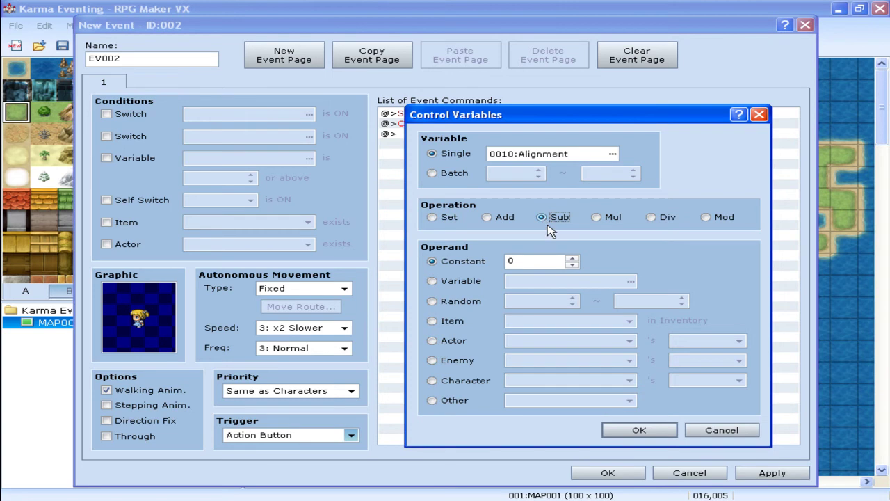
{"action": "left_click", "coordinate": [571, 265]}
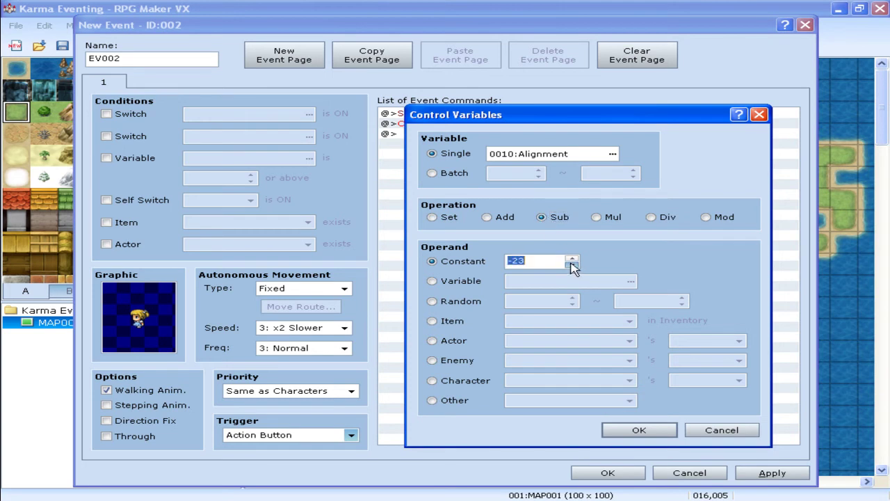
{"action": "left_click", "coordinate": [634, 430]}
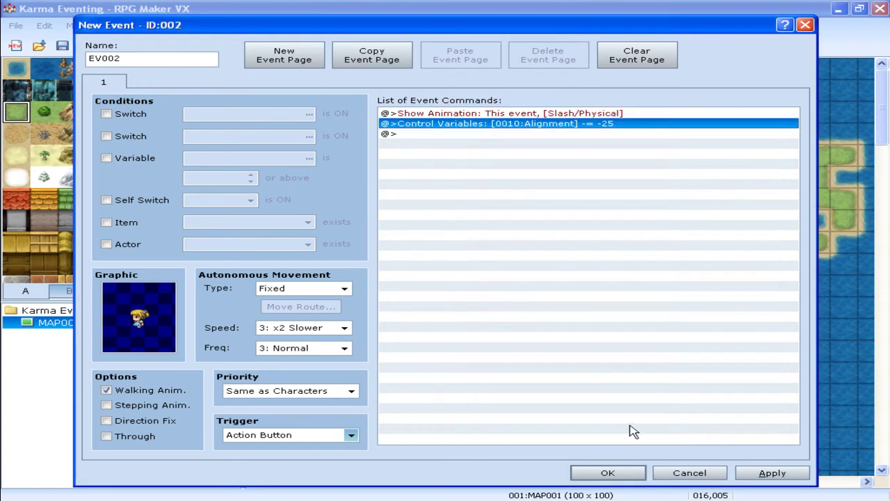
Step: Change the constant to 25 so the command subtracts 25 from Alignment, and close the event
{"action": "left_click", "coordinate": [478, 135]}
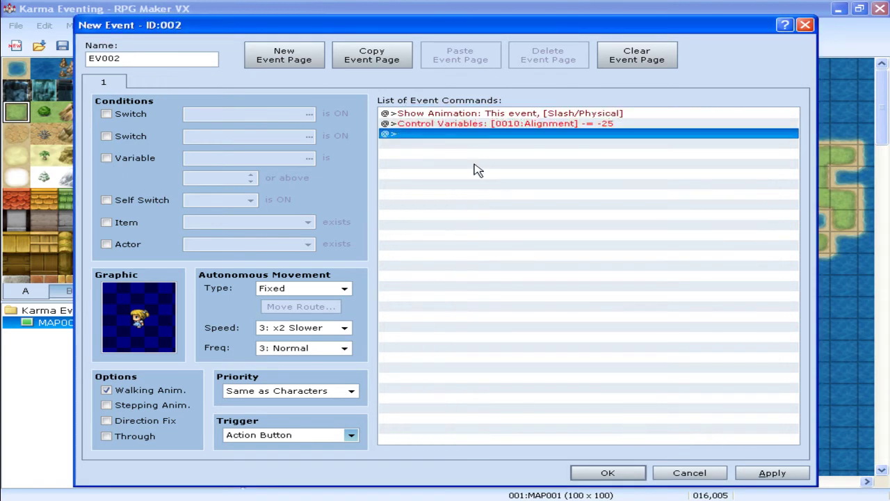
{"action": "right_click", "coordinate": [523, 125]}
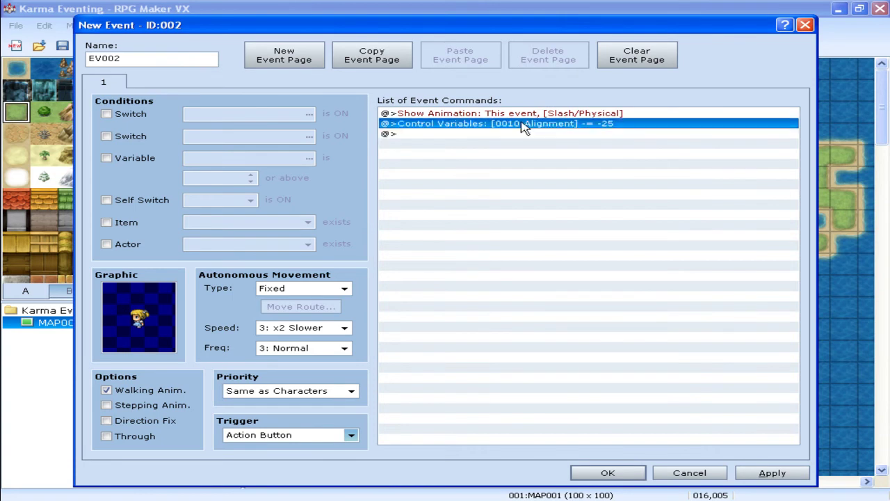
{"action": "left_click", "coordinate": [540, 141]}
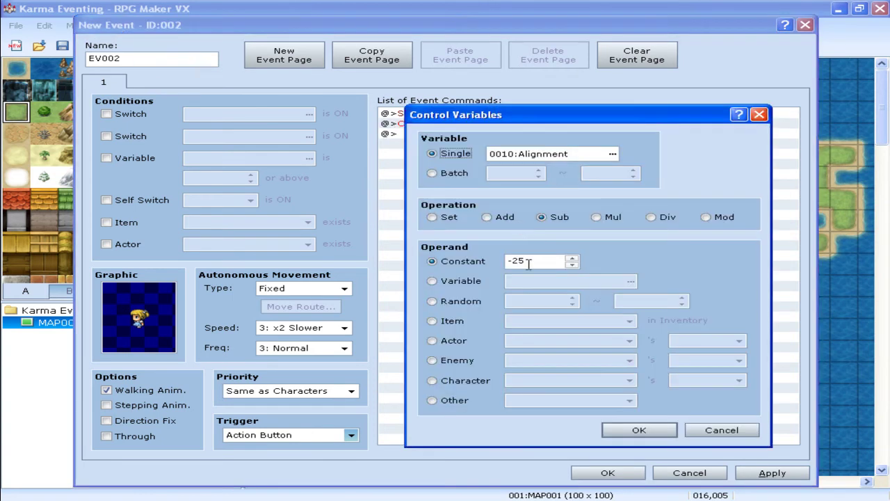
{"action": "double_click", "coordinate": [540, 260]}
{"action": "type", "text": "25"}
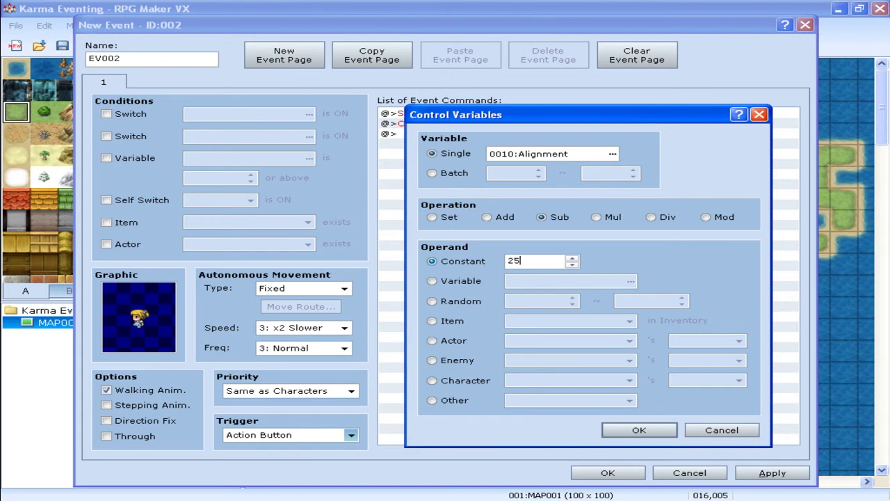
{"action": "left_click", "coordinate": [633, 430]}
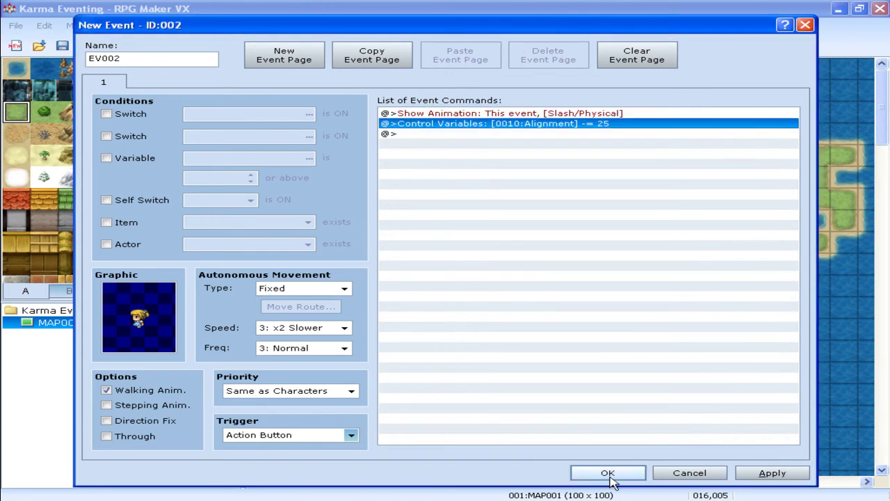
{"action": "left_click", "coordinate": [608, 474]}
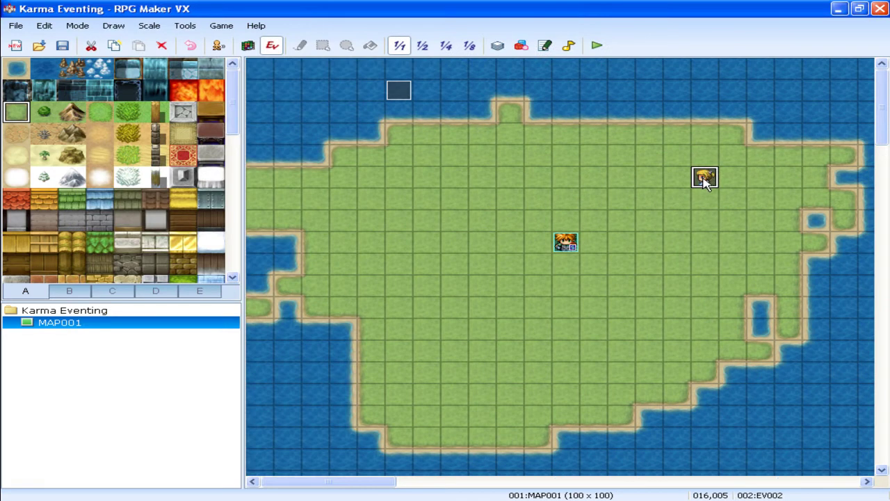
Step: Copy the event and paste three copies, EV003–EV005, stacked below it
{"action": "key", "text": "ctrl+c"}
{"action": "key", "text": "Right"}
{"action": "key", "text": "Down"}
{"action": "key", "text": "Down"}
{"action": "key", "text": "Left"}
{"action": "key", "text": "Up"}
{"action": "key", "text": "ctrl+v"}
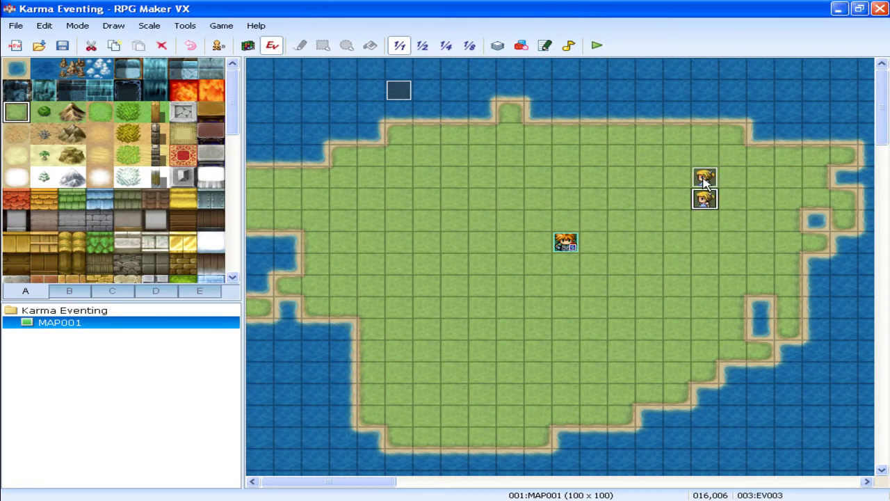
{"action": "key", "text": "Down"}
{"action": "key", "text": "ctrl+v"}
{"action": "key", "text": "Down"}
{"action": "key", "text": "ctrl+v"}
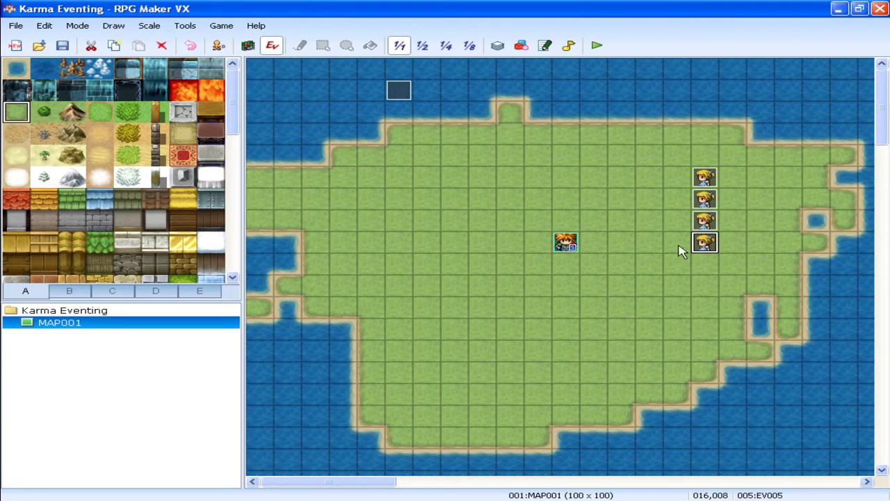
Step: Paste a copy of the event onto a grass tile and give it the red-haired character graphic
{"action": "left_click", "coordinate": [590, 356]}
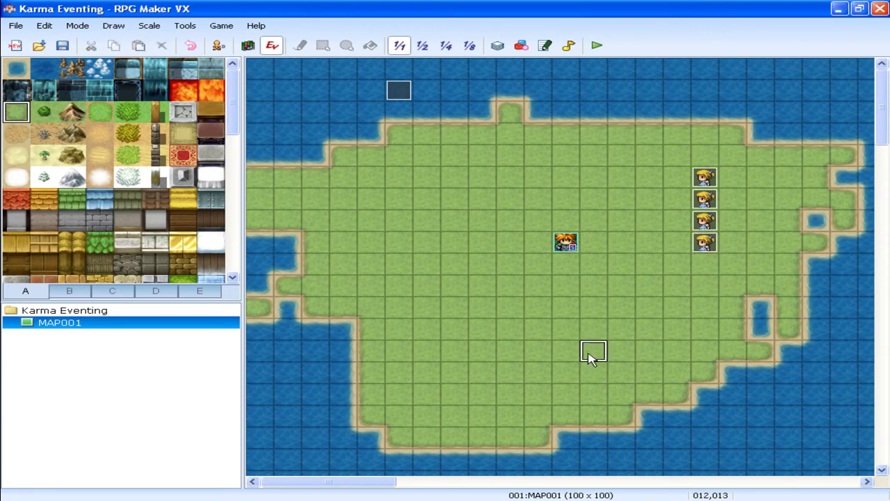
{"action": "key", "text": "ctrl+v"}
{"action": "double_click", "coordinate": [593, 353]}
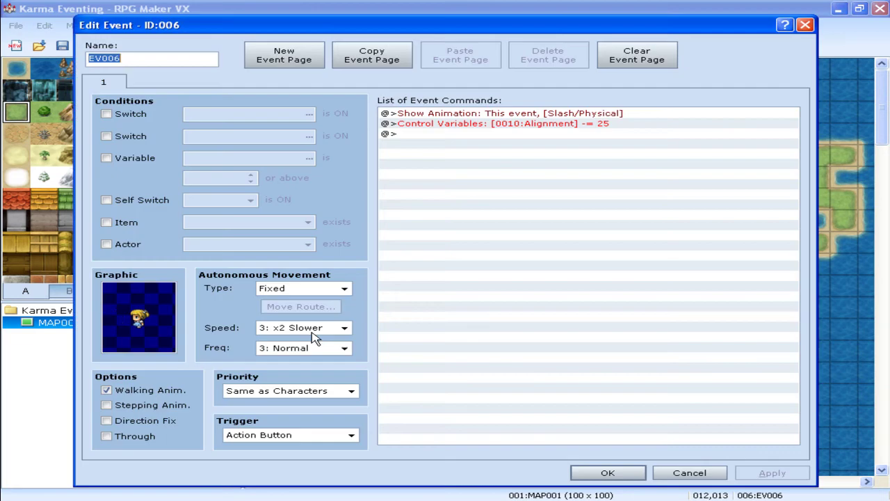
{"action": "double_click", "coordinate": [114, 304]}
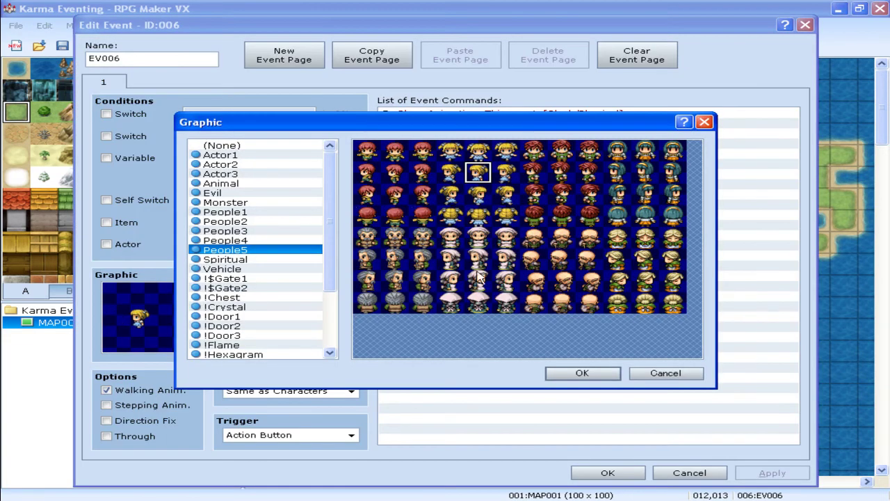
{"action": "double_click", "coordinate": [396, 216]}
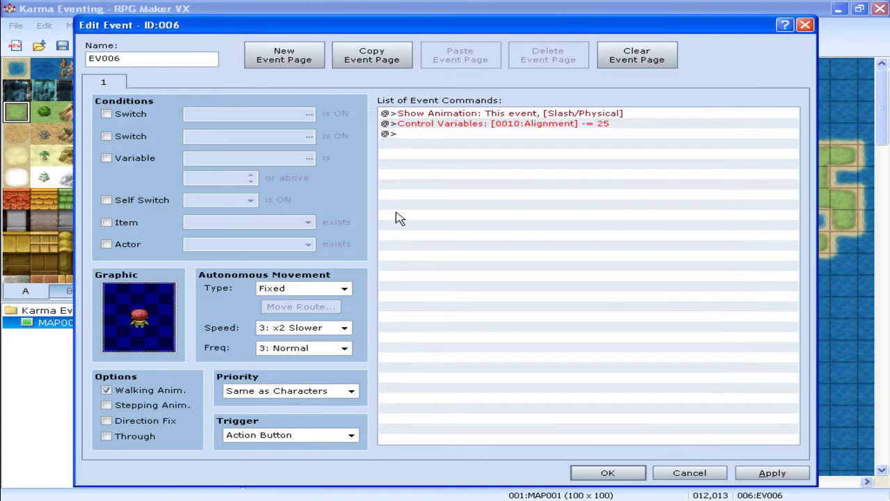
Step: Change the event's animation to 032:Song
{"action": "right_click", "coordinate": [452, 117]}
{"action": "left_click", "coordinate": [470, 137]}
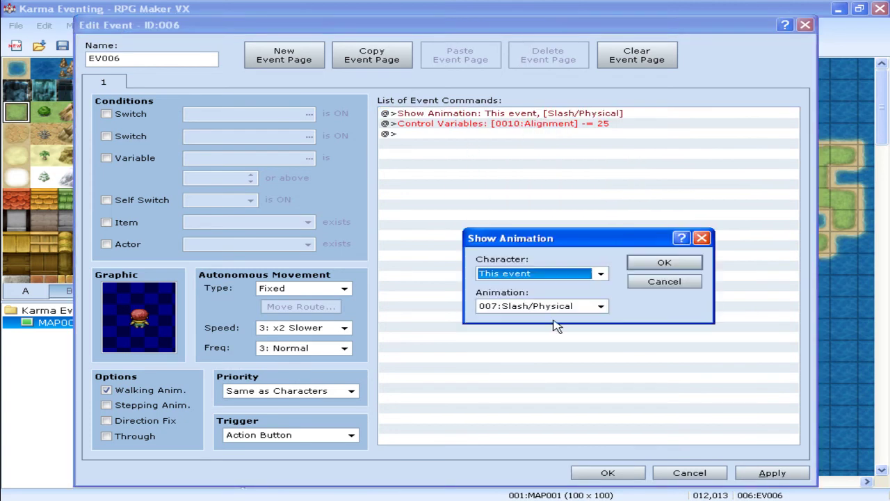
{"action": "left_click", "coordinate": [598, 306]}
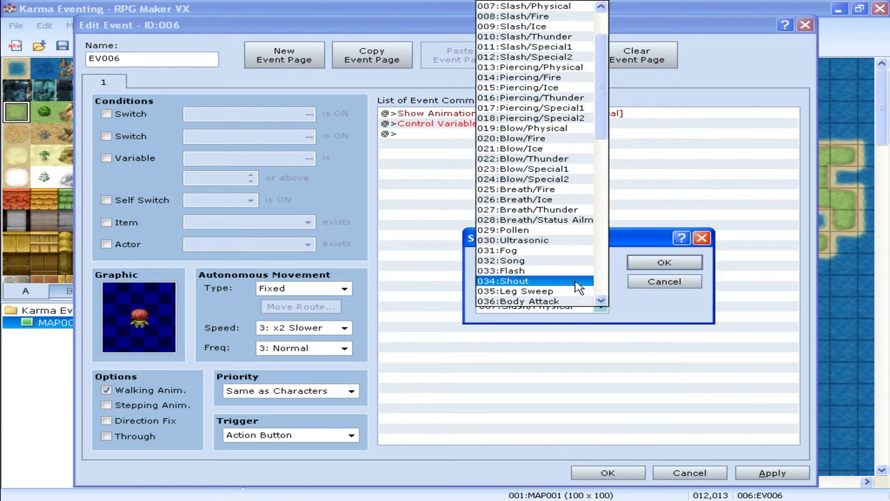
{"action": "left_click", "coordinate": [523, 262]}
{"action": "left_click", "coordinate": [664, 263]}
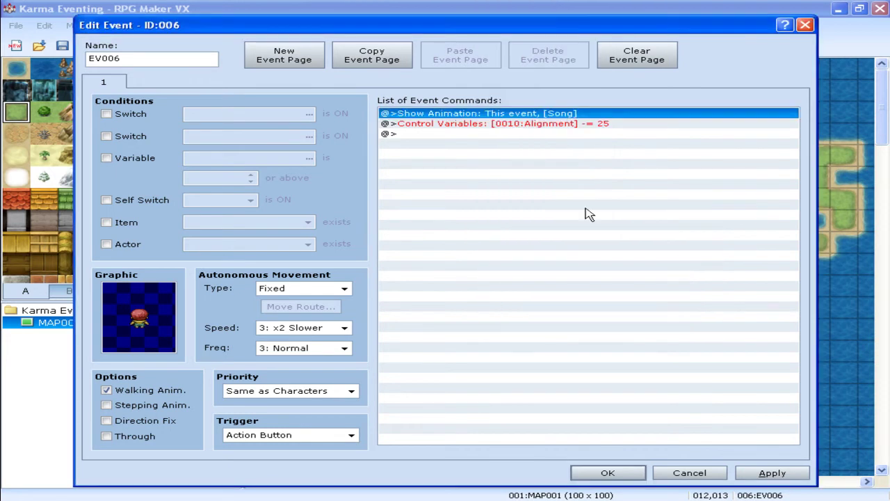
Step: Switch the Alignment command to add 25 instead of subtracting, and close the event
{"action": "right_click", "coordinate": [482, 130]}
{"action": "left_click", "coordinate": [509, 145]}
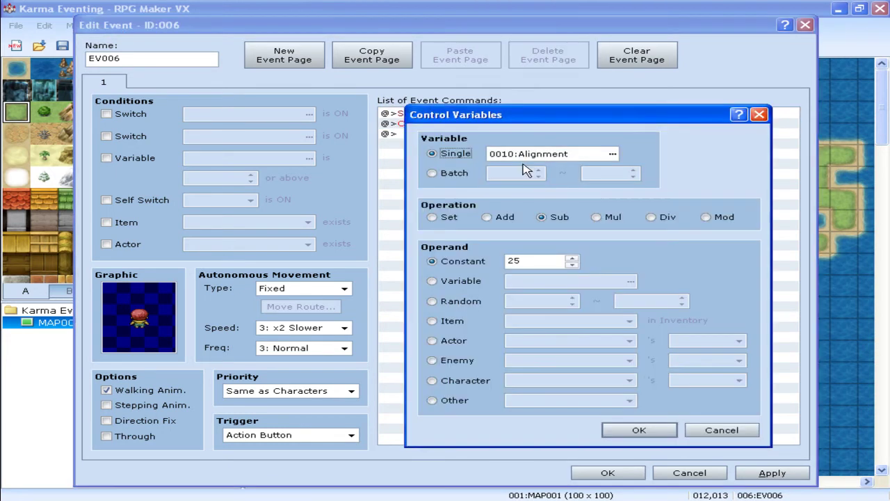
{"action": "left_click", "coordinate": [496, 219]}
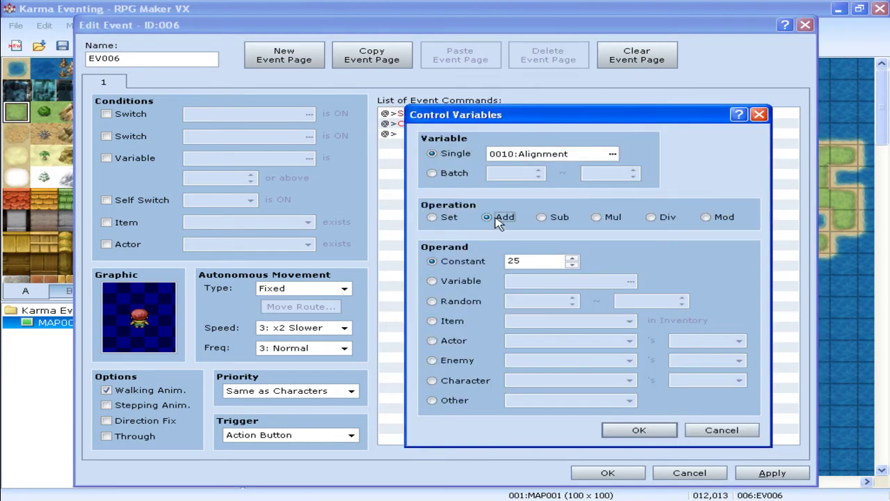
{"action": "left_click", "coordinate": [623, 431]}
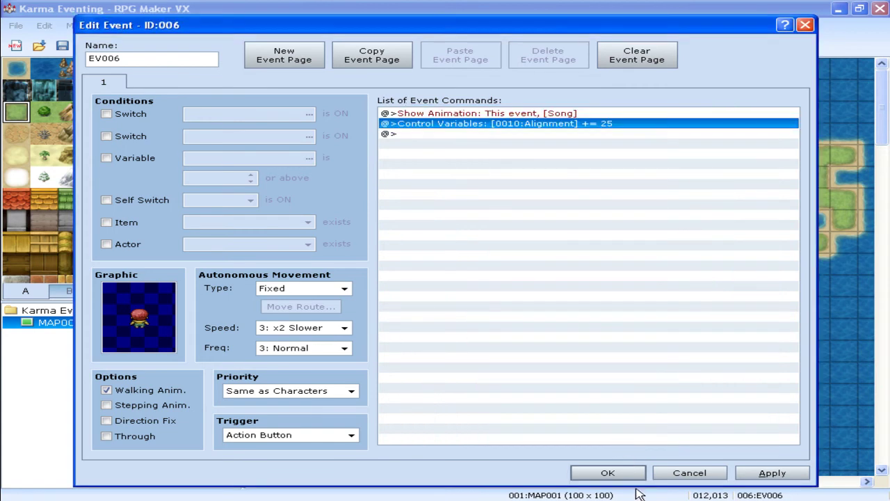
{"action": "left_click", "coordinate": [608, 473]}
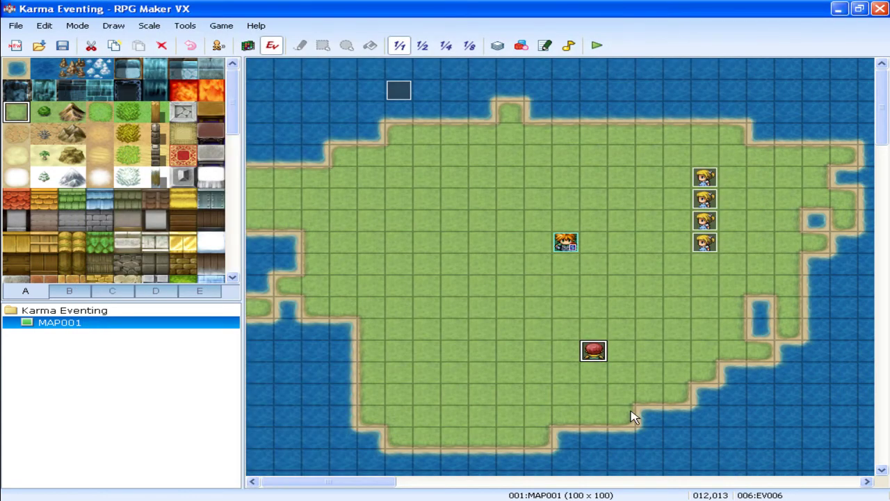
Step: Copy the red event and paste three copies, EV007–EV009, in a row to its left
{"action": "key", "text": "ctrl+c"}
{"action": "key", "text": "Left"}
{"action": "key", "text": "ctrl+v"}
{"action": "key", "text": "Left"}
{"action": "key", "text": "ctrl+v"}
{"action": "key", "text": "Left"}
{"action": "key", "text": "ctrl+v"}
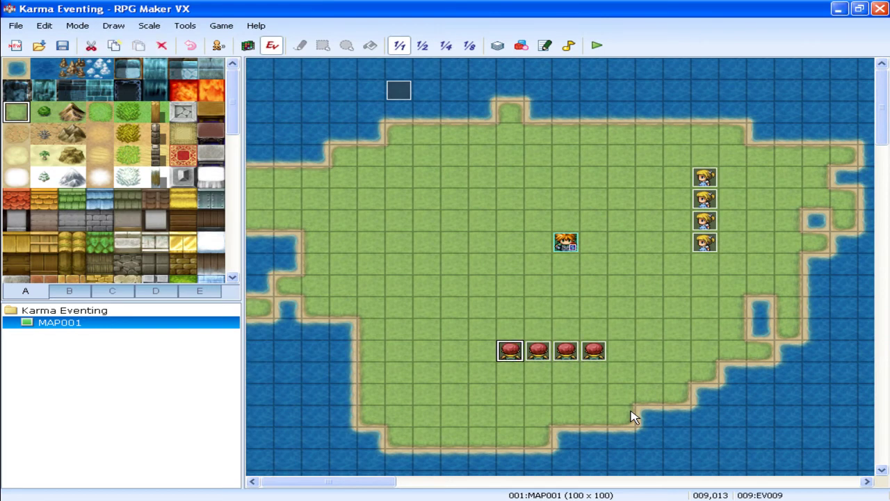
{"action": "left_click", "coordinate": [595, 251]}
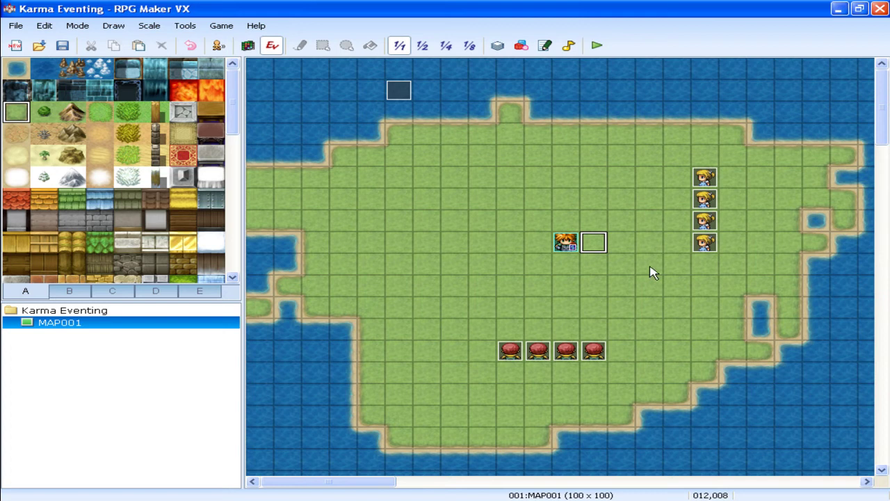
{"action": "left_click", "coordinate": [704, 244]}
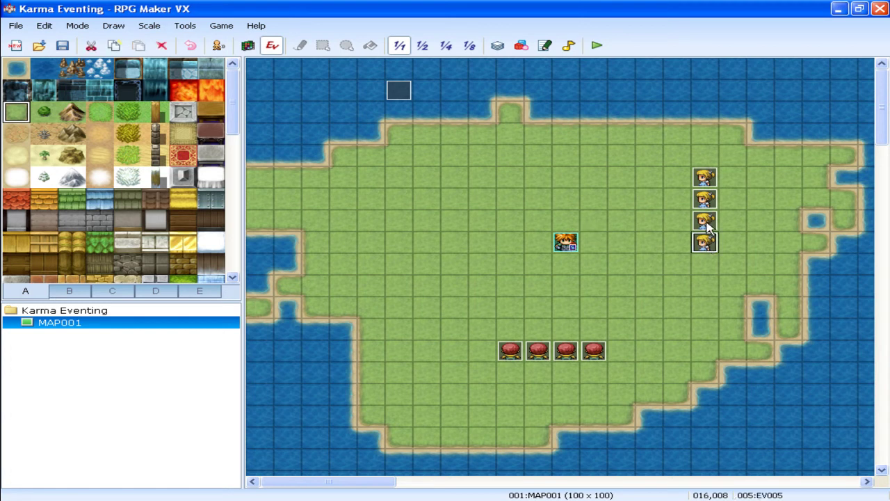
{"action": "left_click", "coordinate": [705, 221]}
{"action": "left_click", "coordinate": [704, 200]}
{"action": "left_click", "coordinate": [705, 178]}
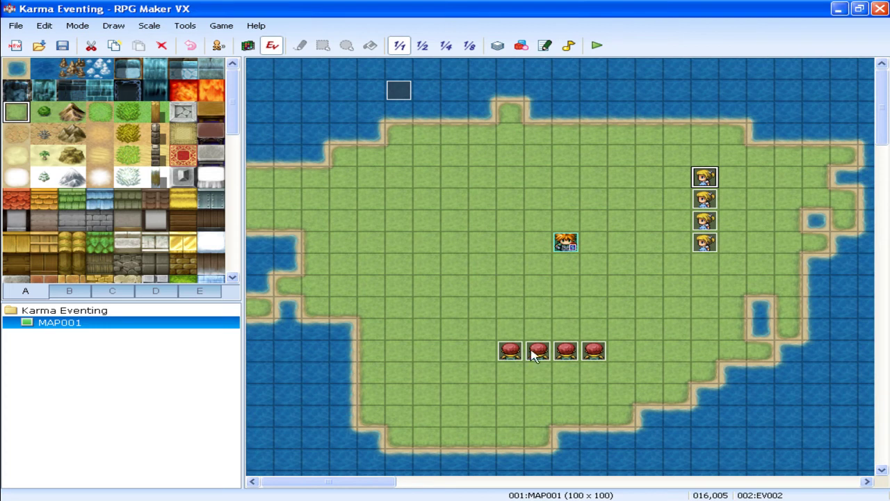
Step: Create event EV010 on an empty tile with the blue-haired Spiritual character sprite
{"action": "double_click", "coordinate": [452, 219]}
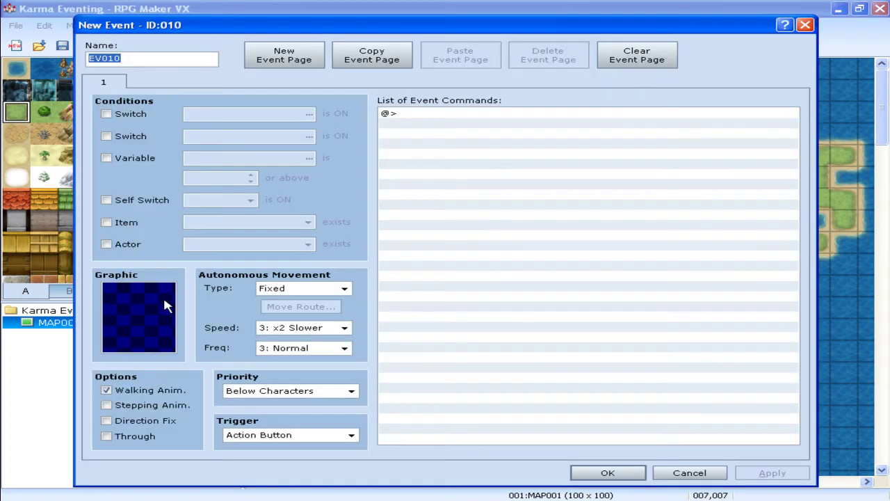
{"action": "double_click", "coordinate": [165, 304]}
{"action": "left_click", "coordinate": [247, 261]}
{"action": "scroll", "coordinate": [248, 263], "scroll_direction": "down", "scroll_amount": 1}
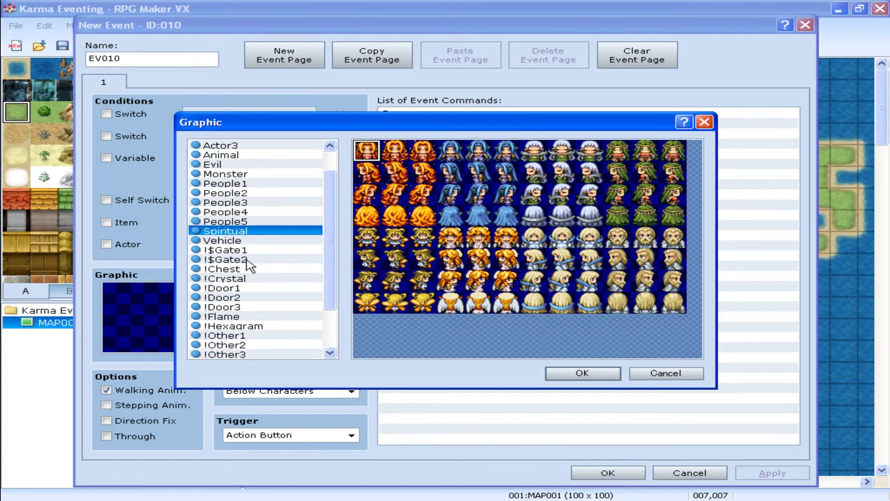
{"action": "scroll", "coordinate": [248, 254], "scroll_direction": "up", "scroll_amount": 1}
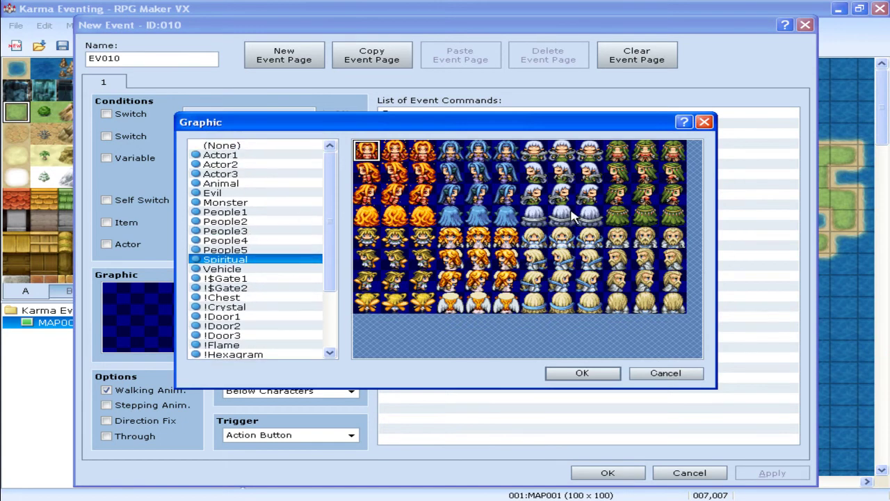
{"action": "double_click", "coordinate": [480, 148]}
{"action": "left_click", "coordinate": [449, 113]}
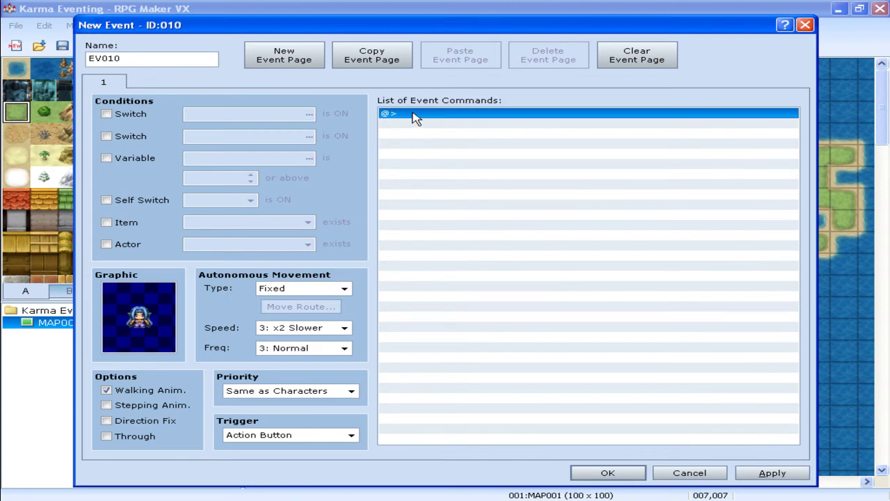
Step: Add a page condition requiring variable 0010:Alignment at 0 or above
{"action": "left_click", "coordinate": [120, 159]}
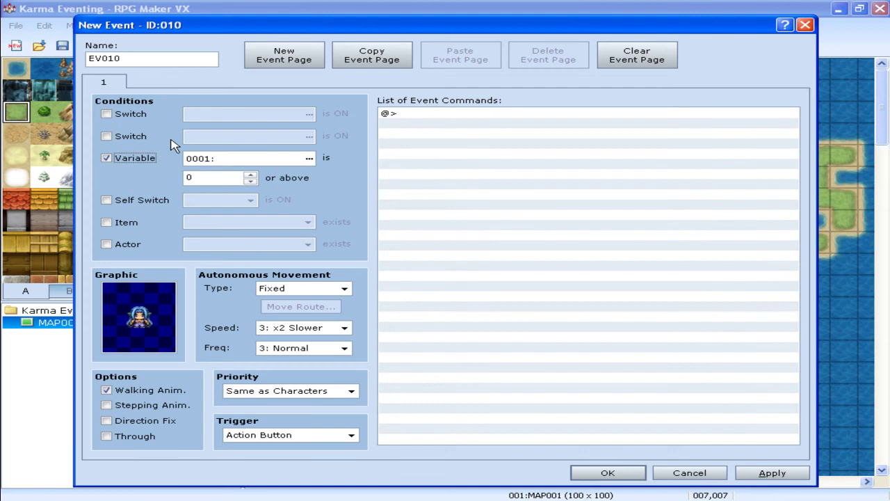
{"action": "left_click", "coordinate": [309, 159]}
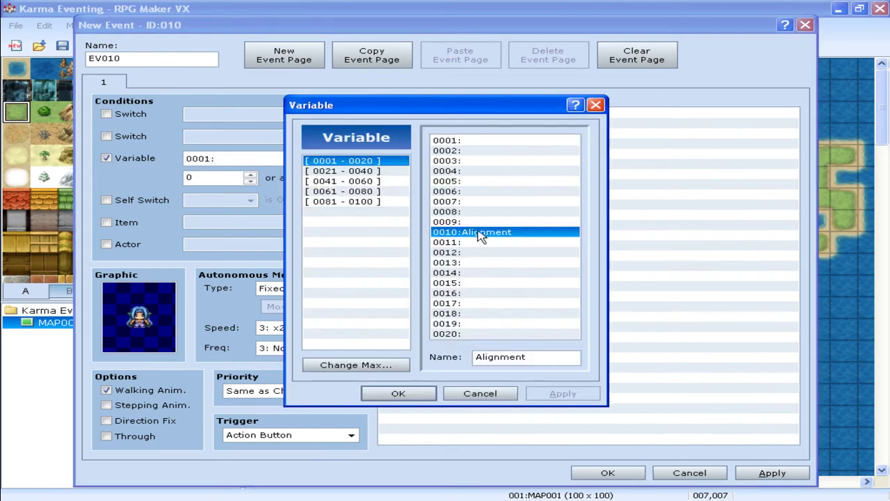
{"action": "left_click", "coordinate": [399, 394]}
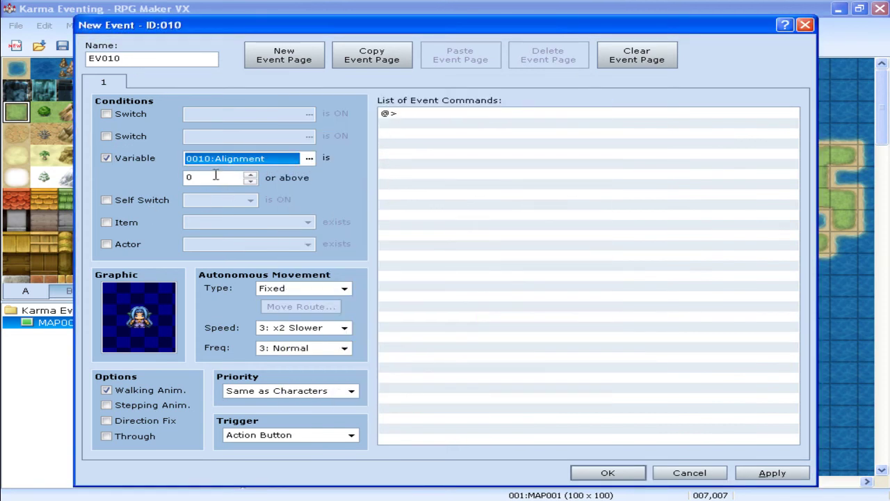
{"action": "left_click", "coordinate": [201, 179]}
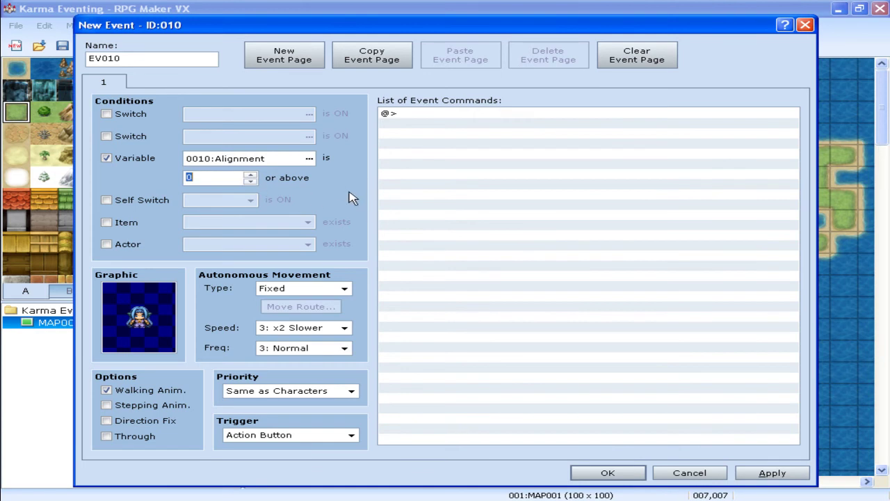
Step: Add a Show Text command using the blue-haired Spiritual face graphic
{"action": "left_click", "coordinate": [442, 123]}
{"action": "double_click", "coordinate": [443, 123]}
{"action": "left_click", "coordinate": [463, 146]}
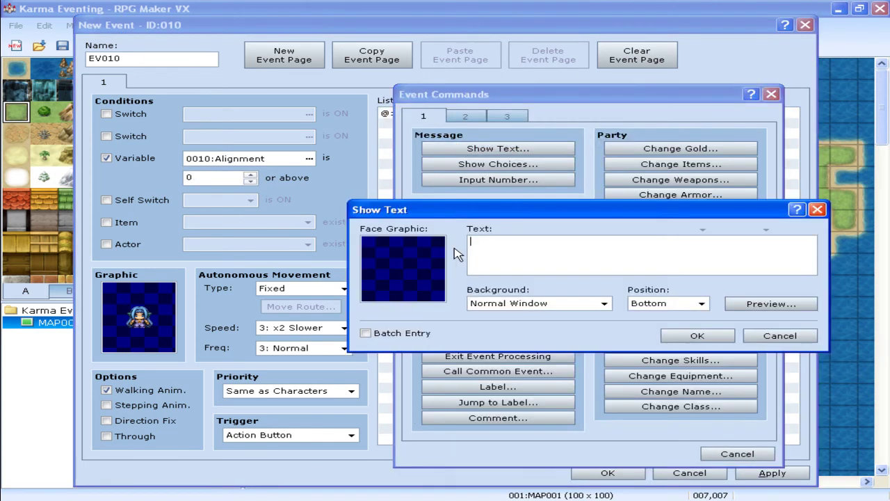
{"action": "double_click", "coordinate": [411, 260]}
{"action": "left_click", "coordinate": [383, 237]}
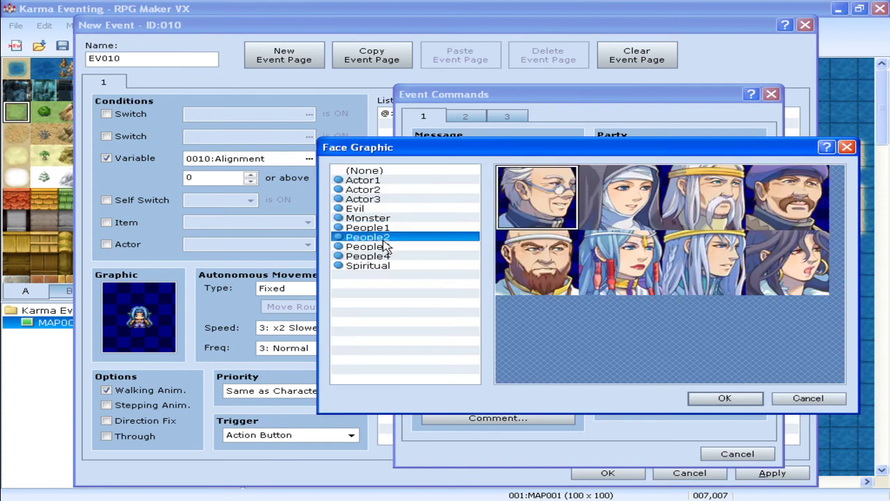
{"action": "left_click", "coordinate": [375, 265]}
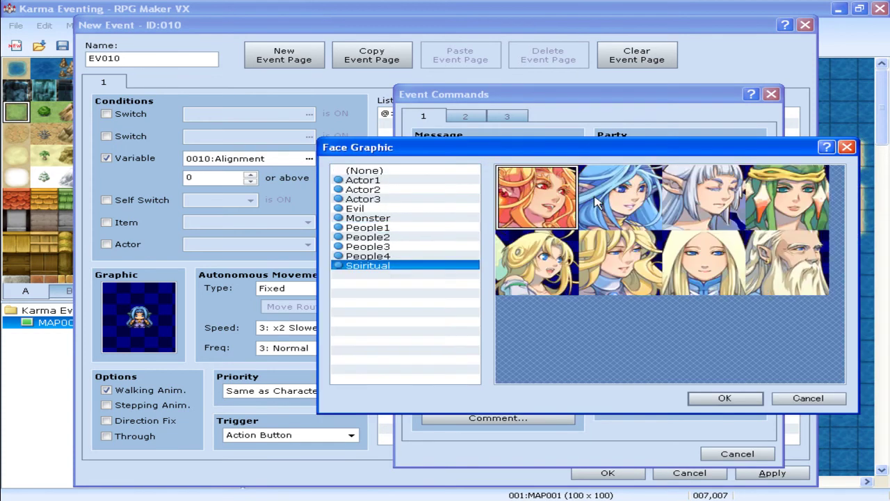
{"action": "double_click", "coordinate": [595, 206]}
Step: Enter the message "You're evil as crap, go jump off a cliff and die." and copy the page
{"action": "left_click", "coordinate": [547, 245]}
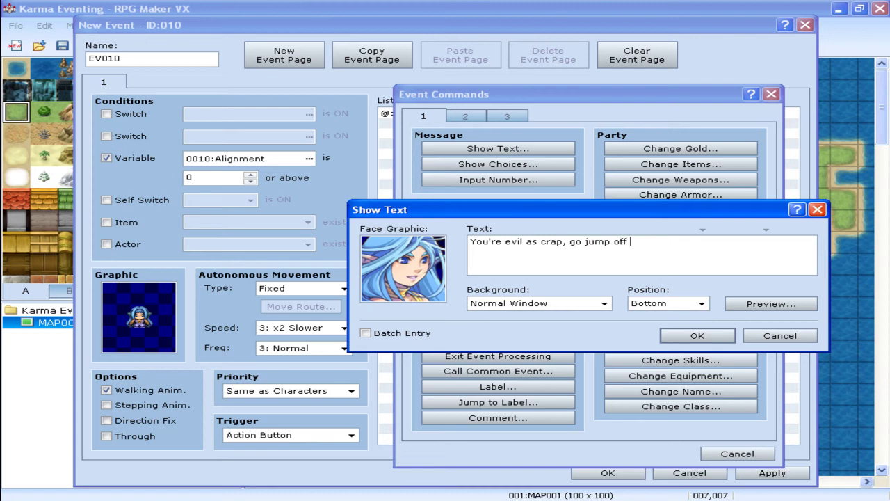
{"action": "type", "text": "and die."}
{"action": "left_click", "coordinate": [753, 303]}
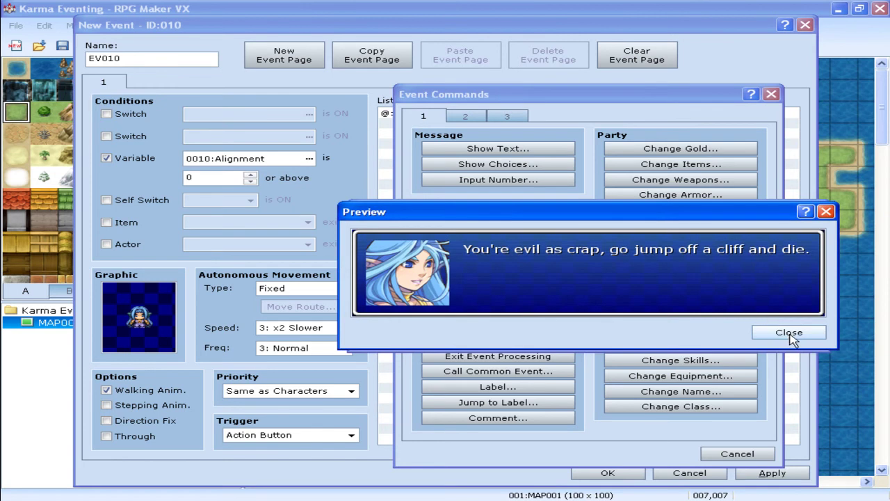
{"action": "left_click", "coordinate": [789, 332]}
{"action": "left_click", "coordinate": [695, 333]}
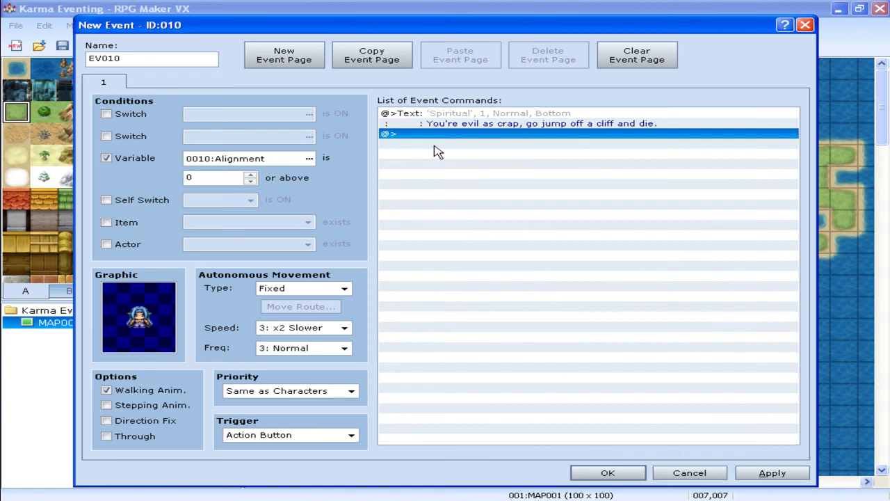
{"action": "left_click", "coordinate": [400, 66]}
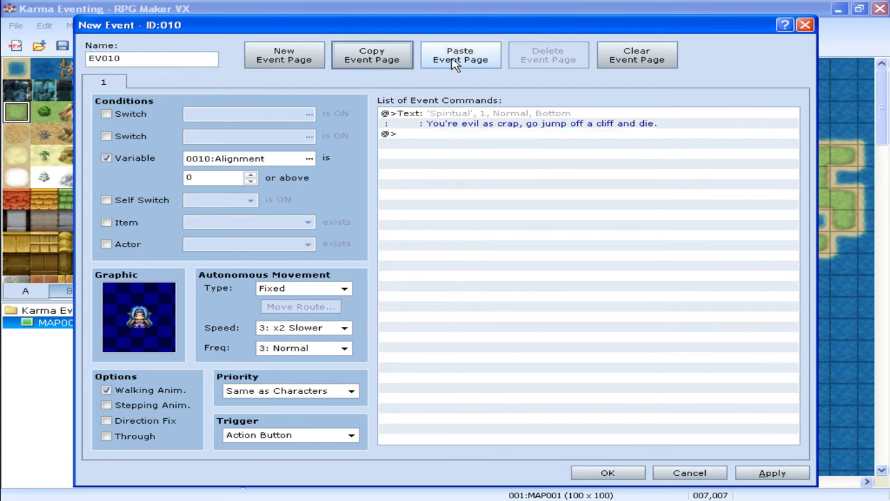
Step: Paste the copied page eight times to create pages 2 through 9
{"action": "left_click", "coordinate": [454, 63]}
{"action": "left_click", "coordinate": [453, 63]}
{"action": "left_click", "coordinate": [454, 62]}
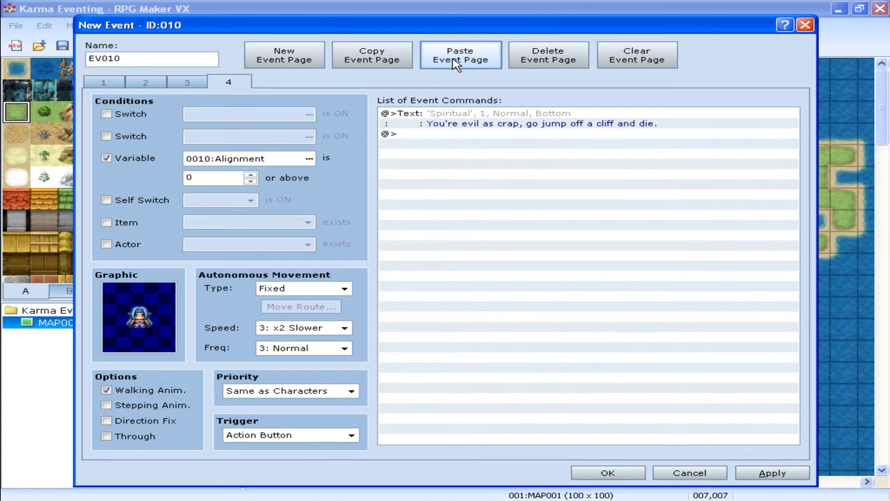
{"action": "left_click", "coordinate": [453, 62]}
{"action": "left_click", "coordinate": [453, 63]}
{"action": "left_click", "coordinate": [453, 63]}
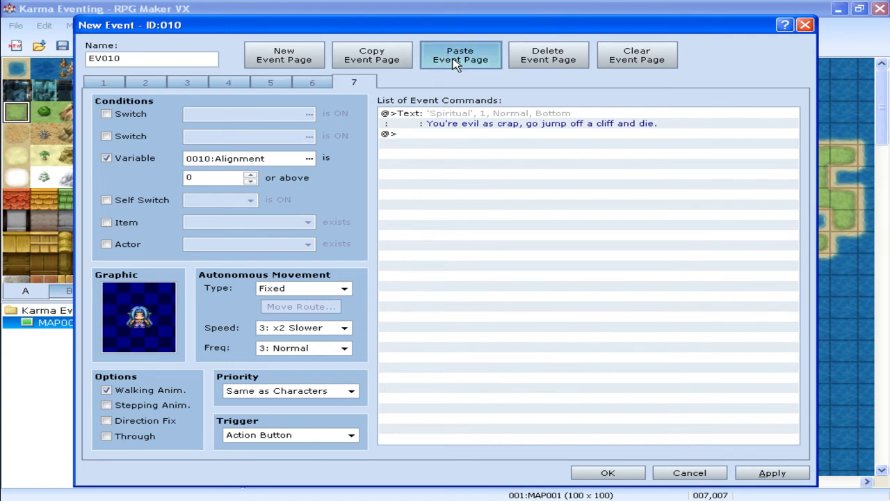
{"action": "left_click", "coordinate": [454, 62]}
{"action": "left_click", "coordinate": [456, 61]}
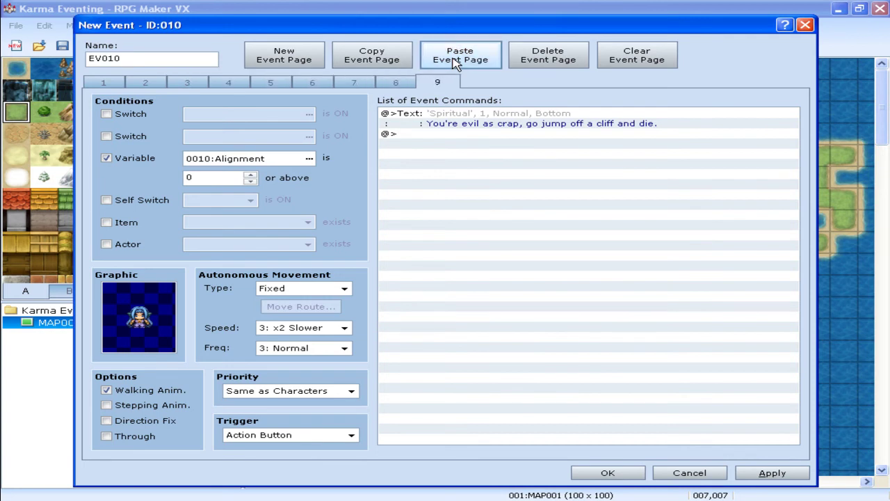
Step: Set page 2's Alignment condition threshold to 25
{"action": "left_click", "coordinate": [149, 82]}
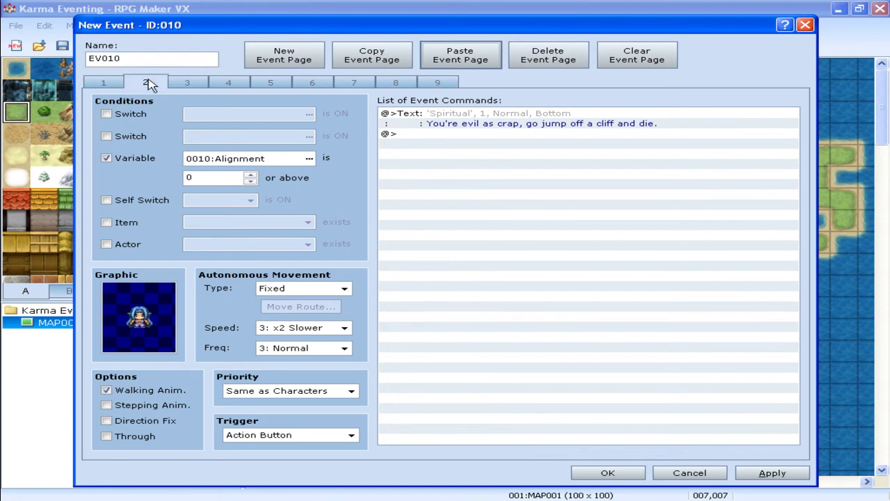
{"action": "left_click", "coordinate": [212, 178]}
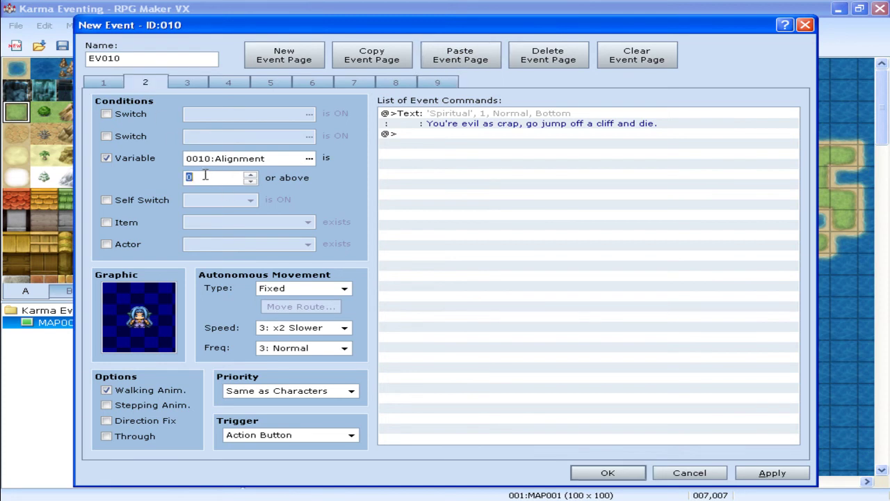
{"action": "type", "text": "25"}
Step: Change page 2's message to "You're mostly evil as crap, I don't like you."
{"action": "right_click", "coordinate": [472, 116]}
{"action": "left_click", "coordinate": [485, 136]}
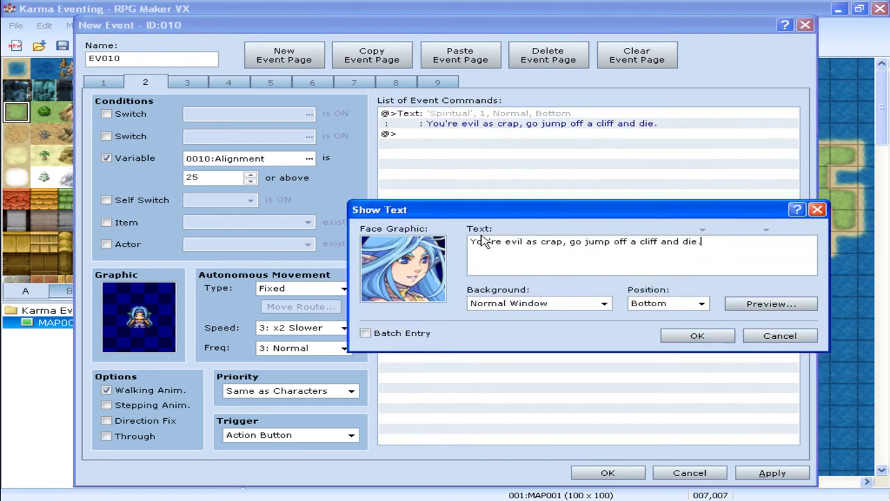
{"action": "double_click", "coordinate": [522, 241]}
{"action": "left_click", "coordinate": [503, 242]}
{"action": "type", "text": "mostly"}
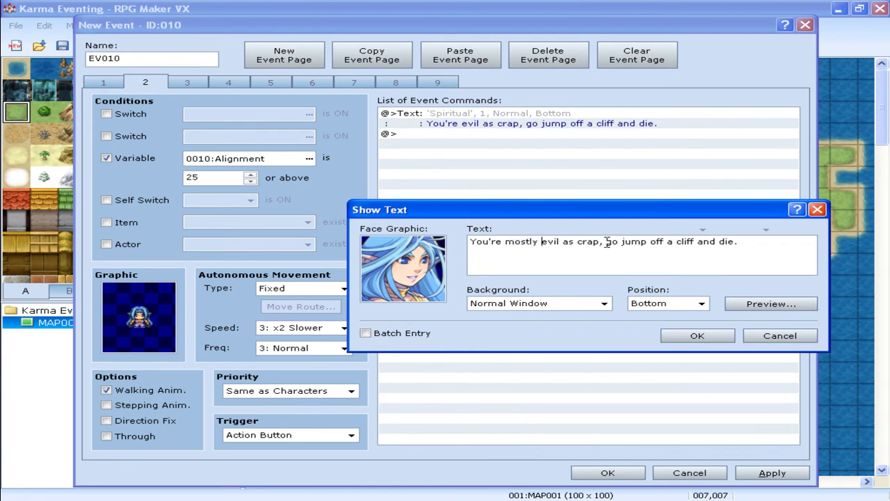
{"action": "left_click_drag", "start_coordinate": [607, 242], "coordinate": [738, 242]}
{"action": "type", "text": "I"}
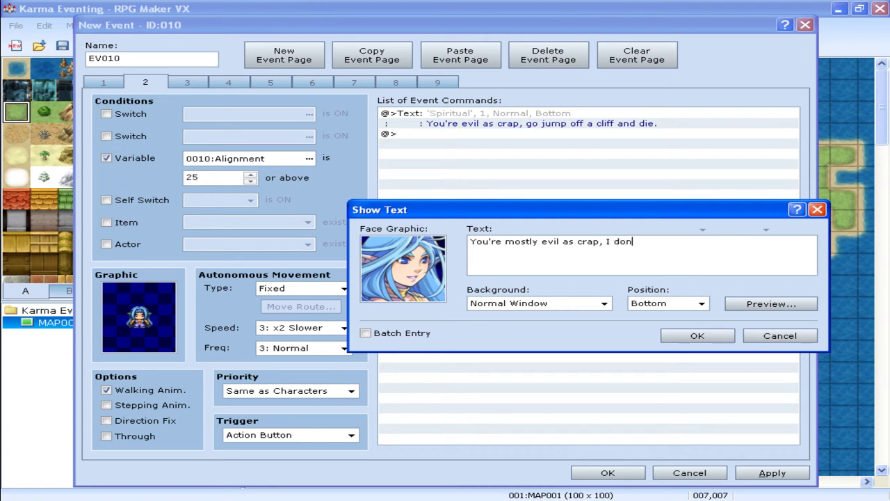
{"action": "type", "text": " don't like you."}
{"action": "left_click", "coordinate": [698, 336]}
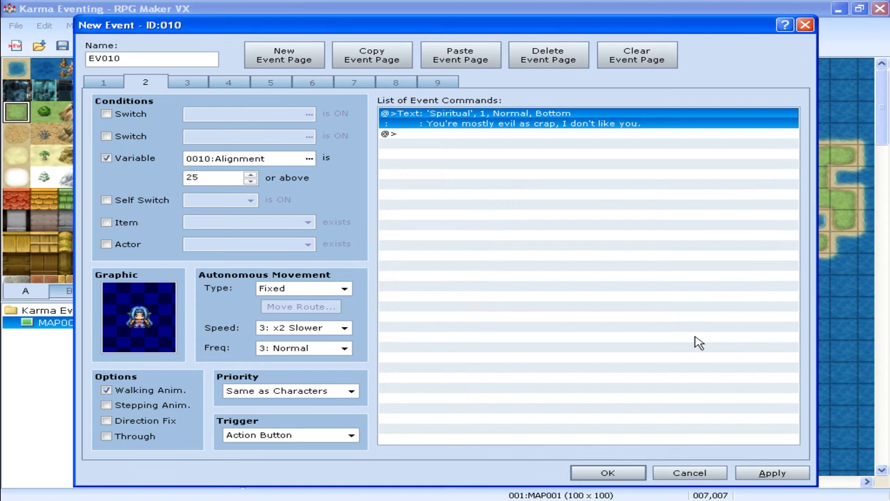
Step: Give page 3 an Alignment threshold of 50 and the message "I'm scared of you."
{"action": "left_click", "coordinate": [186, 87]}
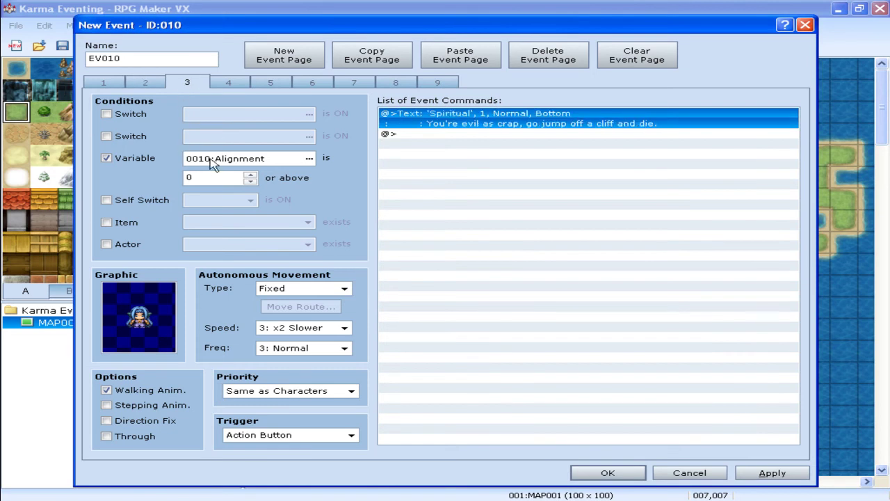
{"action": "double_click", "coordinate": [209, 176]}
{"action": "type", "text": "5"}
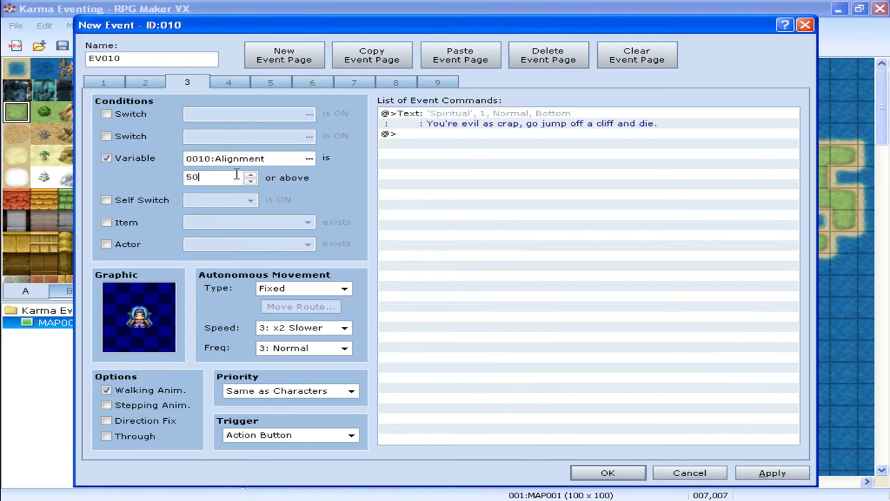
{"action": "right_click", "coordinate": [446, 113]}
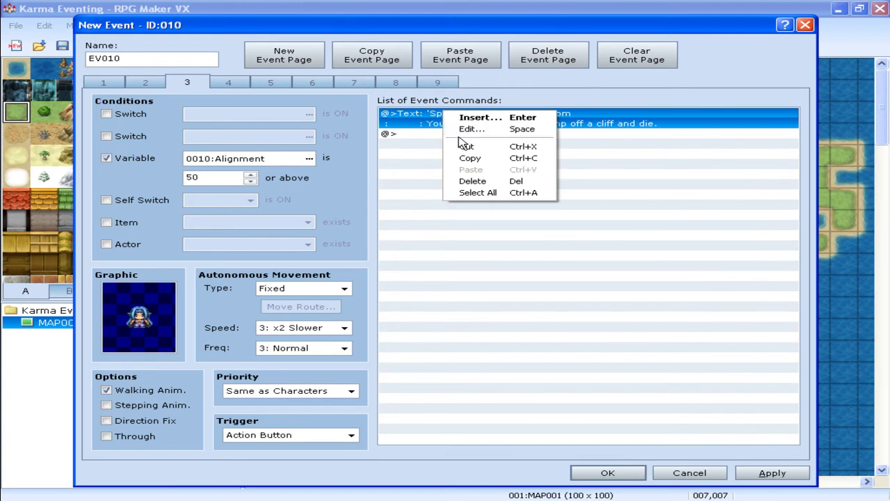
{"action": "left_click", "coordinate": [464, 129]}
{"action": "left_click_drag", "start_coordinate": [704, 244], "coordinate": [368, 245]}
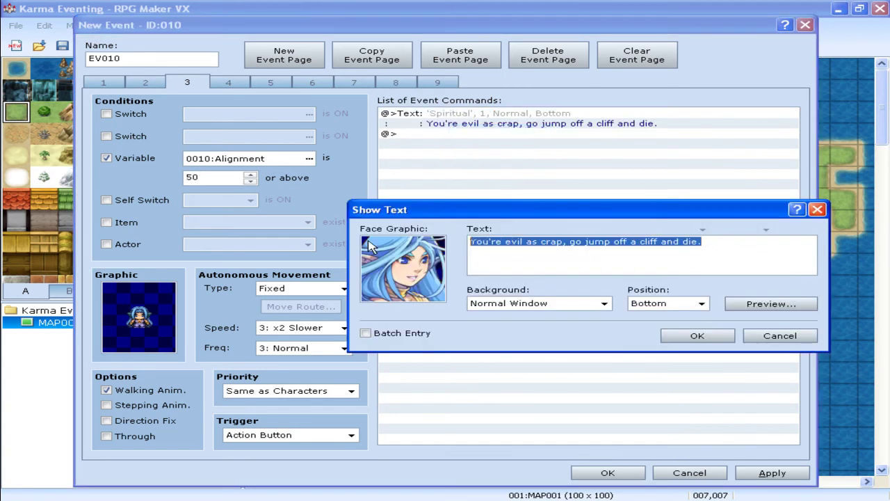
{"action": "type", "text": "I'm scared of you."}
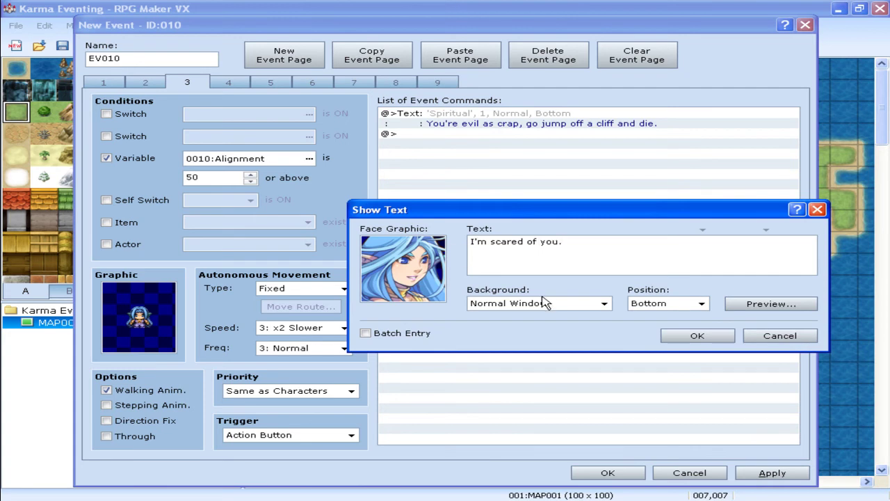
{"action": "left_click", "coordinate": [687, 336]}
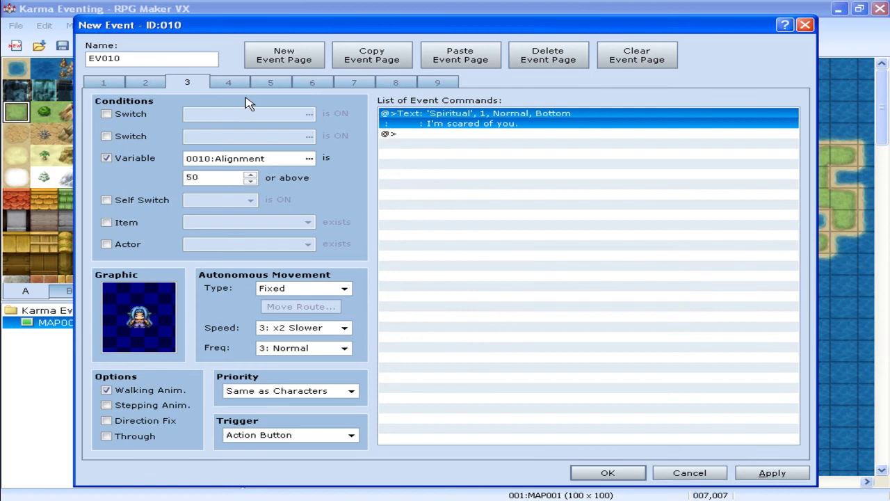
Step: Give page 4 an Alignment threshold of 75 and the message "You're neutral. Want a hug?"
{"action": "left_click", "coordinate": [230, 84]}
{"action": "double_click", "coordinate": [215, 176]}
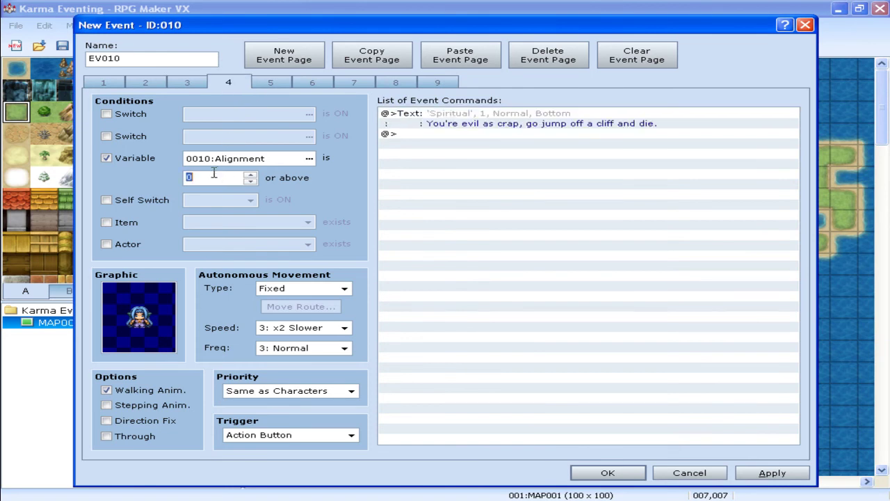
{"action": "type", "text": "75"}
{"action": "left_click", "coordinate": [470, 120]}
{"action": "right_click", "coordinate": [471, 120]}
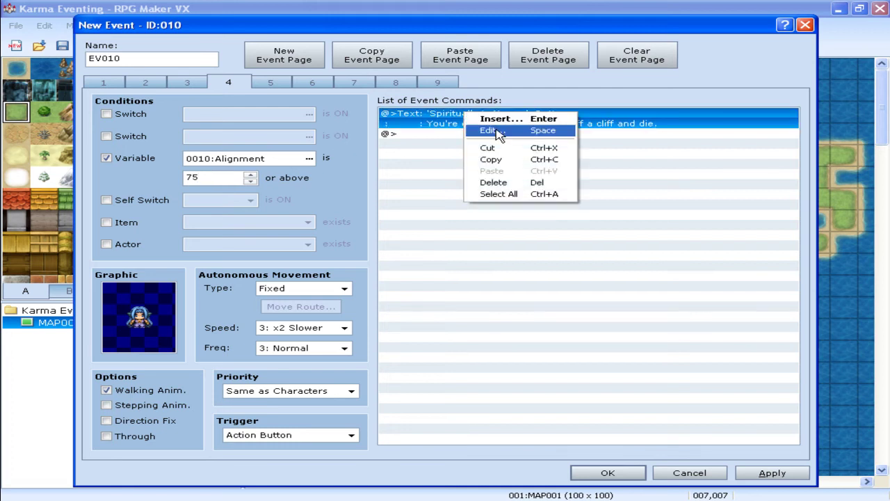
{"action": "left_click", "coordinate": [489, 137]}
{"action": "left_click_drag", "start_coordinate": [703, 242], "coordinate": [417, 221]}
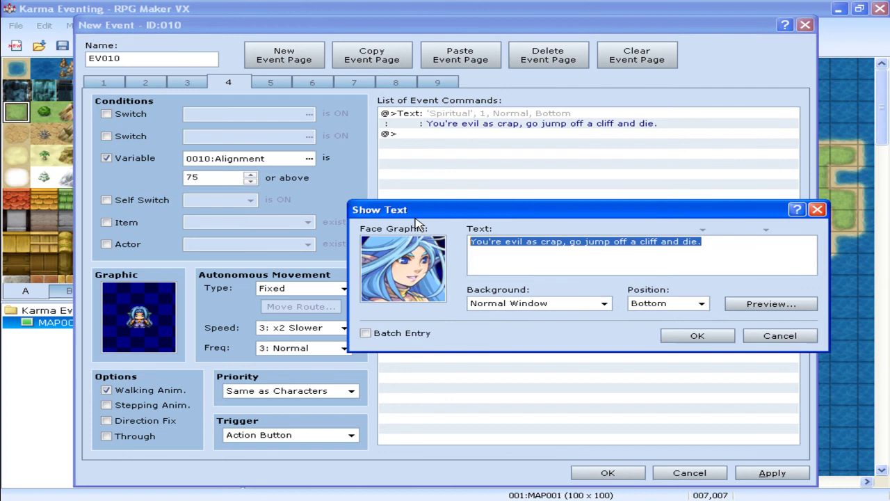
{"action": "type", "text": "You're neutral. W"}
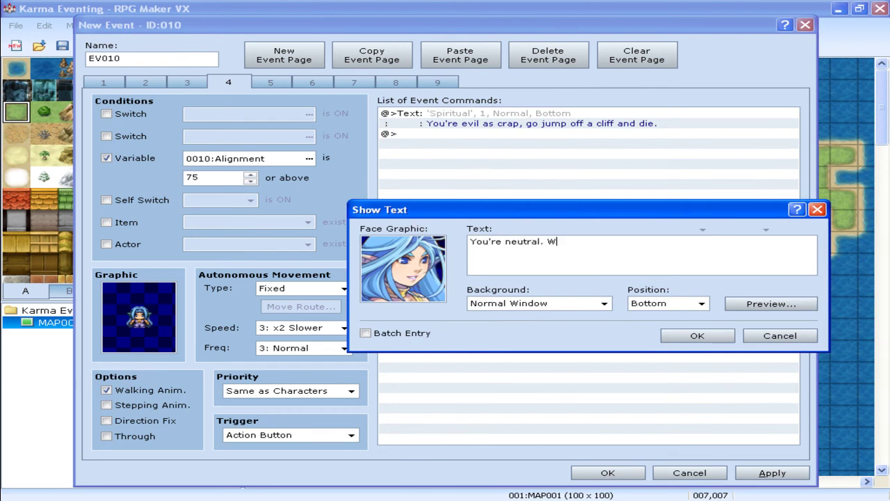
{"action": "type", "text": "ant a hug?"}
{"action": "left_click", "coordinate": [695, 335]}
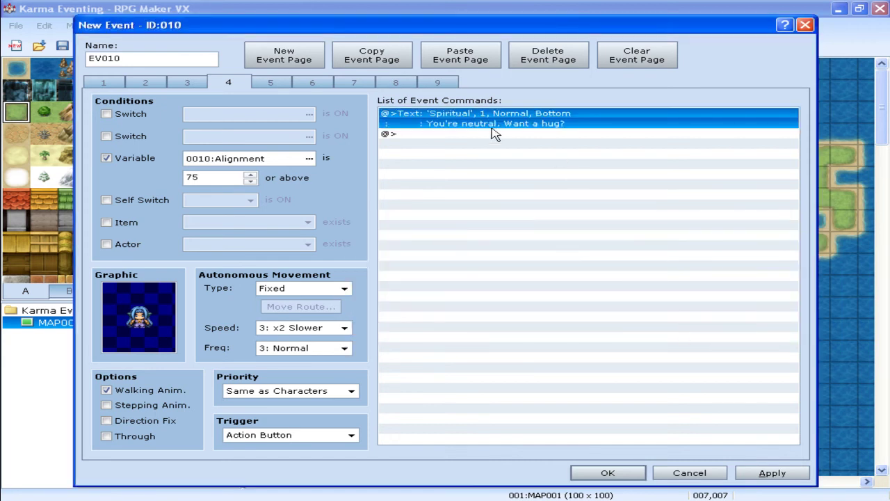
Step: Set page 5's Alignment threshold to 125 with the message "You've been a good boy :)"
{"action": "left_click", "coordinate": [271, 83]}
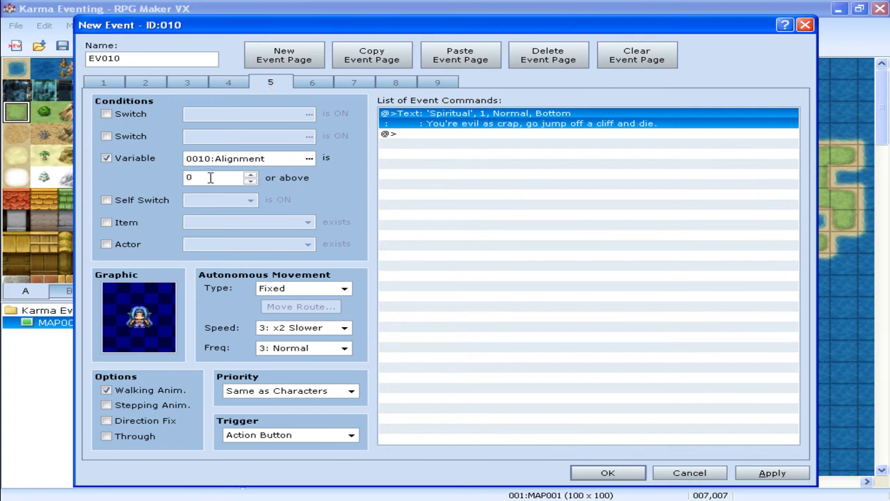
{"action": "double_click", "coordinate": [211, 177]}
{"action": "type", "text": "125"}
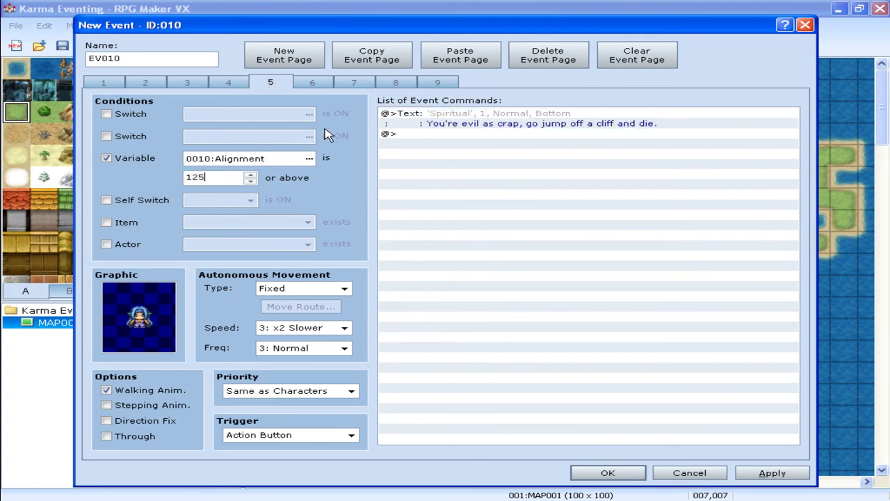
{"action": "left_click", "coordinate": [457, 115]}
{"action": "right_click", "coordinate": [457, 115]}
{"action": "left_click", "coordinate": [468, 133]}
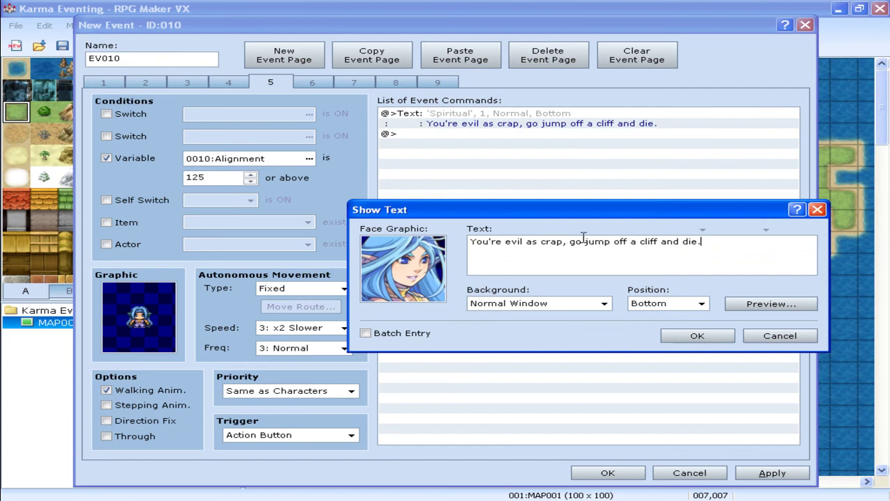
{"action": "left_click_drag", "start_coordinate": [719, 243], "coordinate": [324, 229]}
{"action": "type", "text": "You"}
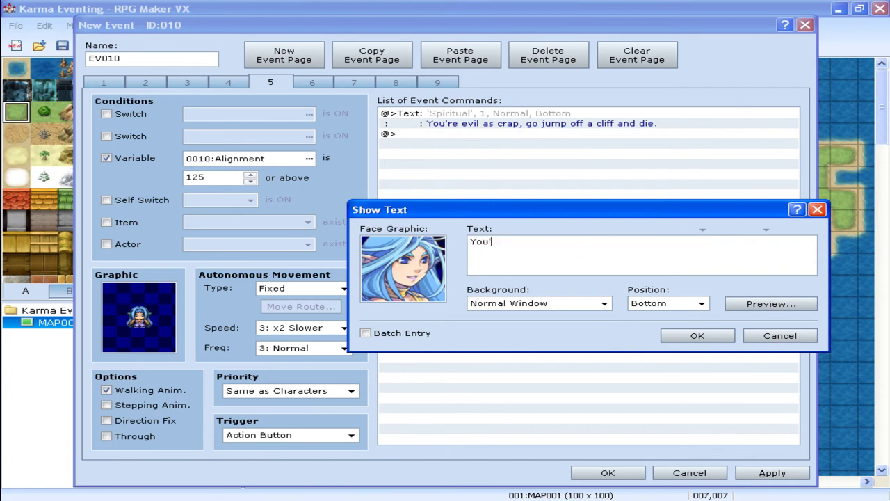
{"action": "type", "text": "'ve been a good boy :)"}
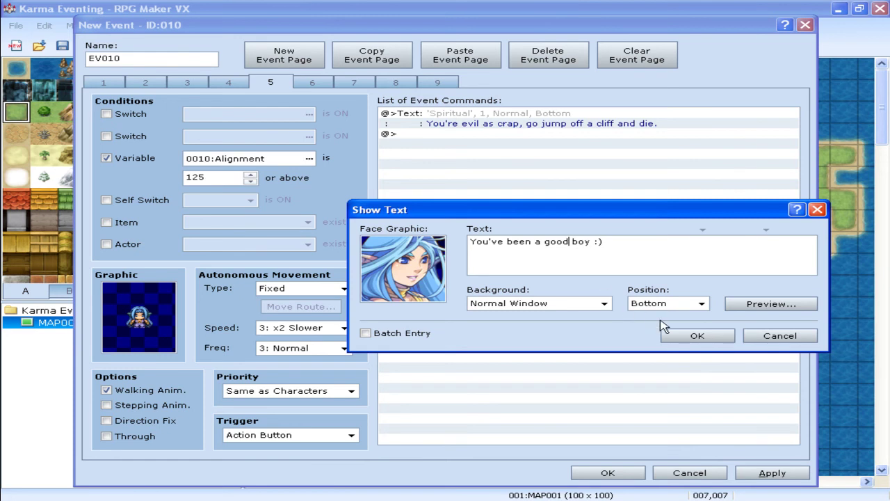
{"action": "left_click", "coordinate": [697, 336]}
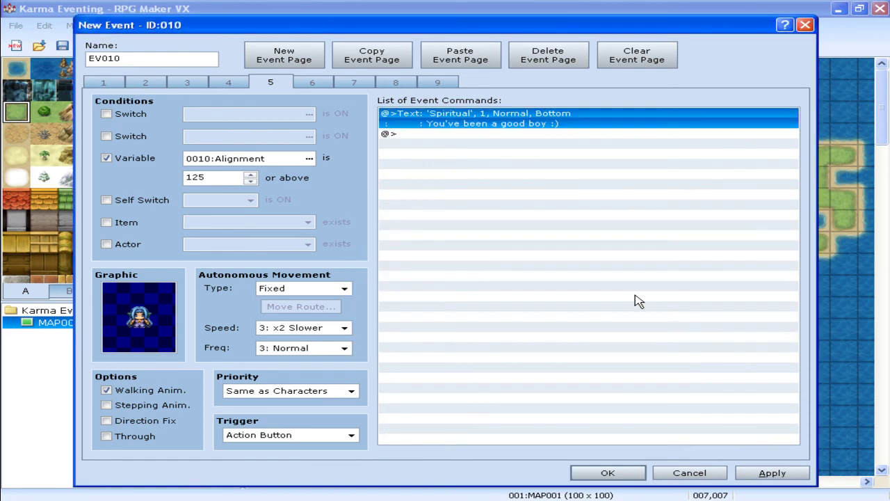
Step: Set page 6's threshold to 150 with the message "I want to make you my champion."
{"action": "left_click", "coordinate": [313, 83]}
{"action": "double_click", "coordinate": [206, 177]}
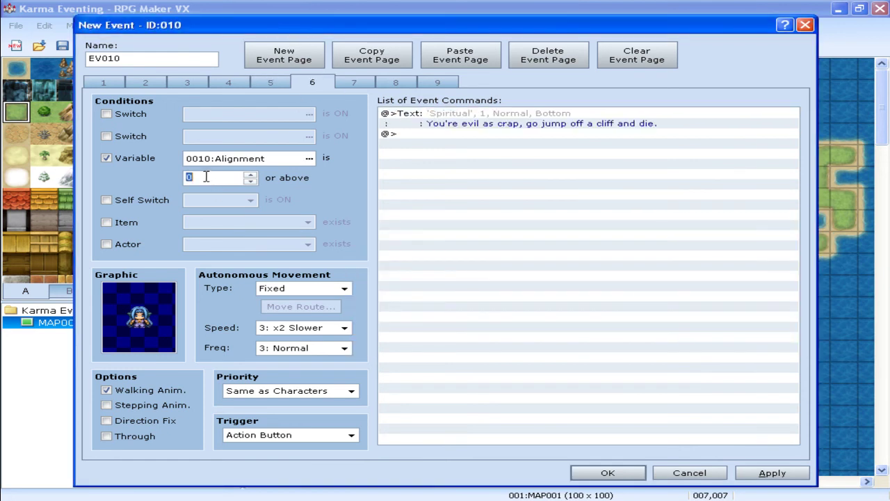
{"action": "type", "text": "150"}
{"action": "left_click", "coordinate": [437, 117]}
{"action": "right_click", "coordinate": [437, 117]}
{"action": "left_click", "coordinate": [460, 131]}
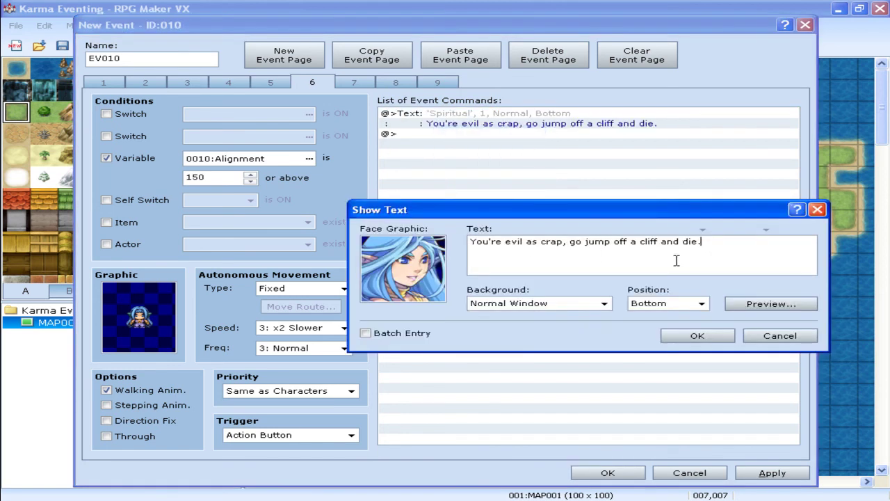
{"action": "left_click_drag", "start_coordinate": [719, 245], "coordinate": [434, 250]}
{"action": "type", "text": "I want to make you my champion."}
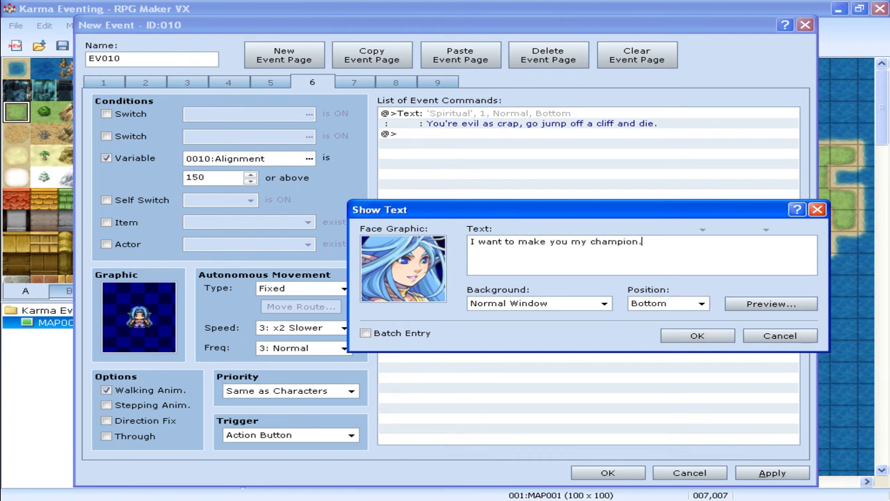
{"action": "left_click", "coordinate": [698, 336]}
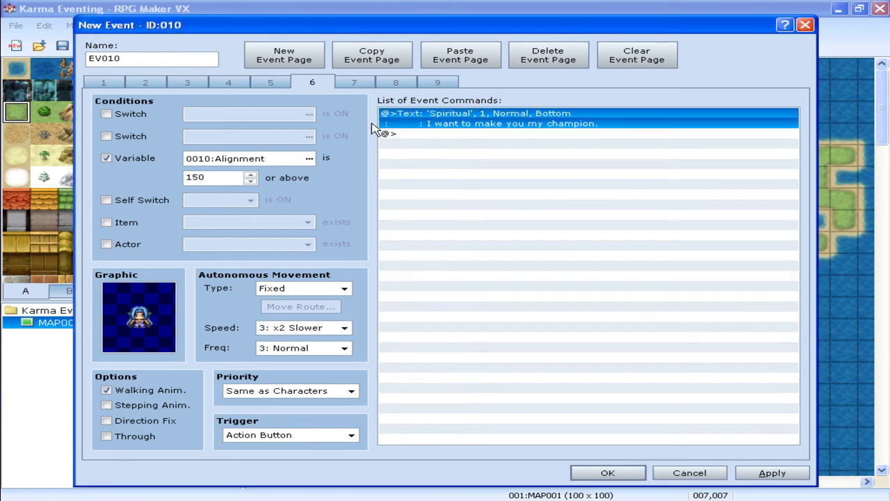
{"action": "left_click", "coordinate": [354, 83]}
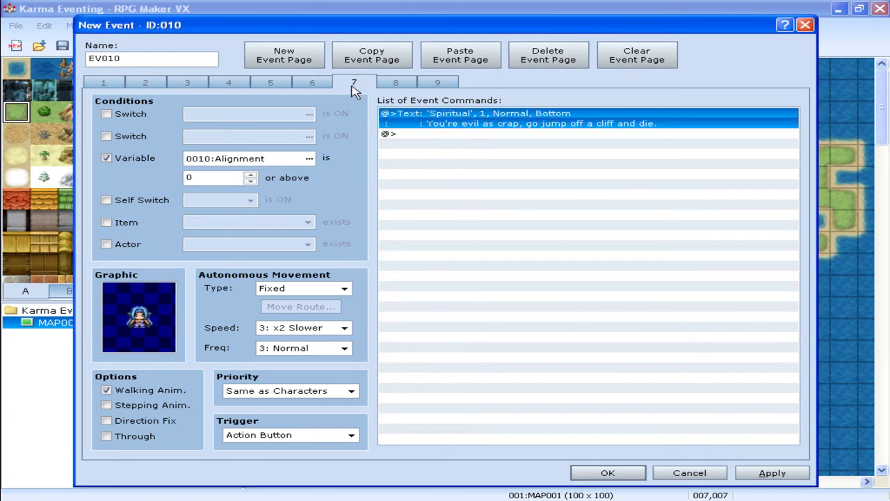
Step: Set page 7's threshold to 175 and write the two-line 'bloody heroic… virgins you want' message
{"action": "left_click", "coordinate": [224, 176]}
{"action": "type", "text": "1"}
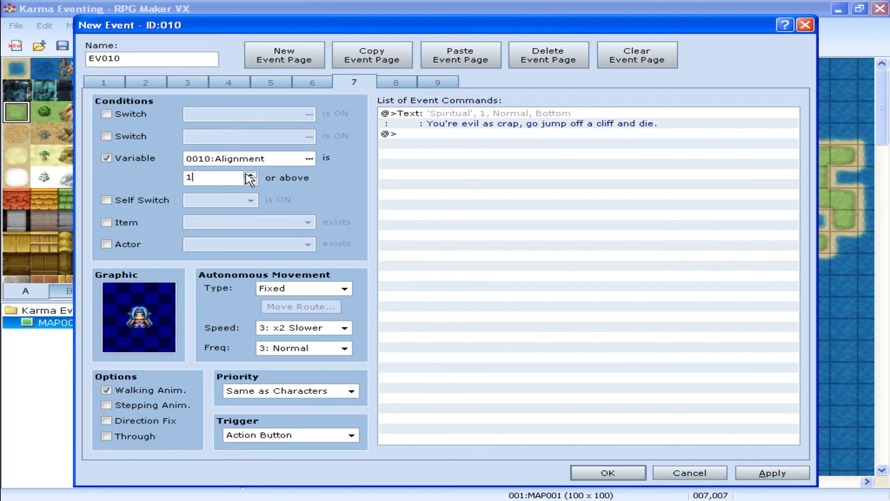
{"action": "type", "text": "75"}
{"action": "right_click", "coordinate": [464, 118]}
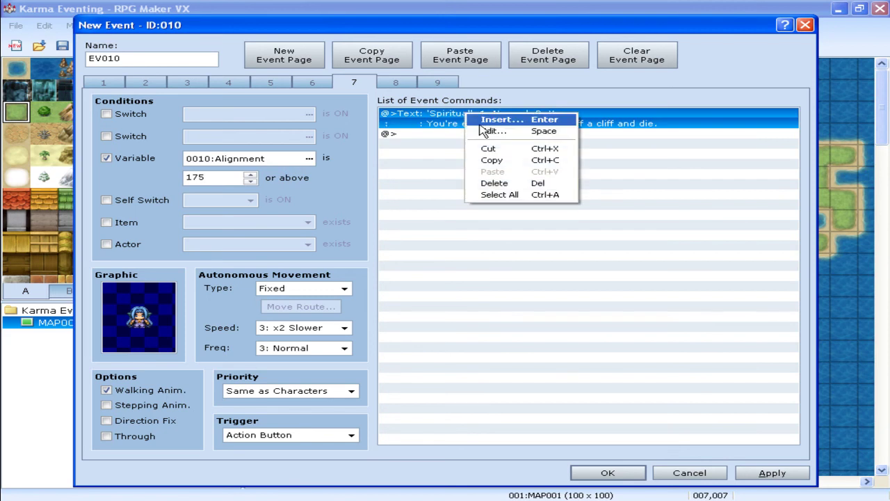
{"action": "left_click", "coordinate": [487, 131]}
{"action": "left_click_drag", "start_coordinate": [704, 256], "coordinate": [436, 263]}
{"action": "type", "text": "You"}
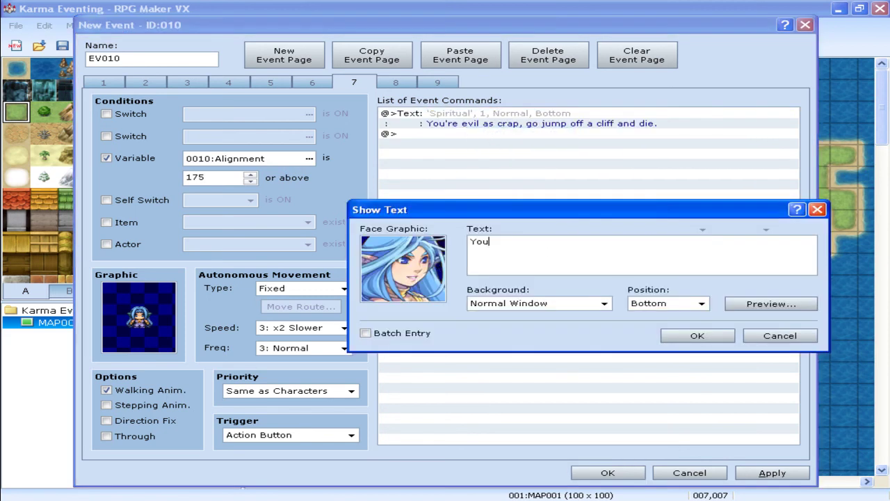
{"action": "type", "text": "'re fai"}
{"action": "key", "text": "BackSpace"}
{"action": "key", "text": "BackSpace"}
{"action": "type", "text": "bl"}
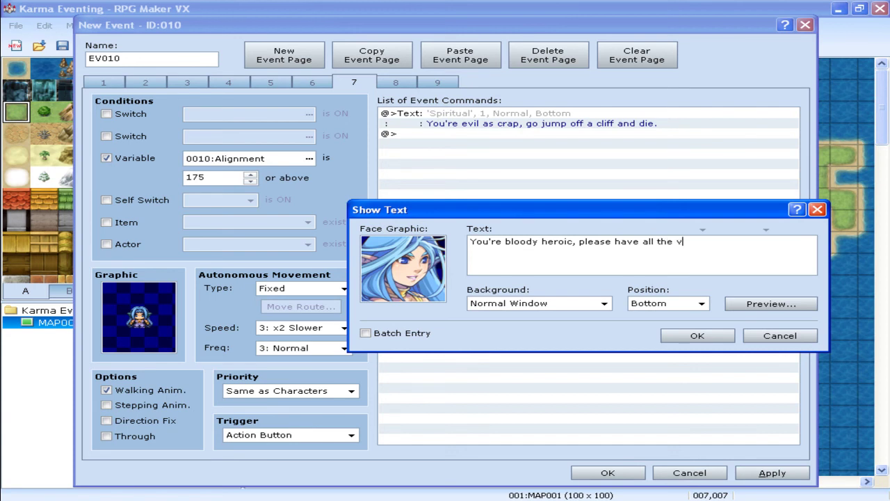
{"action": "type", "text": "gins you want"}
{"action": "left_click", "coordinate": [679, 241]}
{"action": "key", "text": "Return"}
{"action": "left_click", "coordinate": [566, 252]}
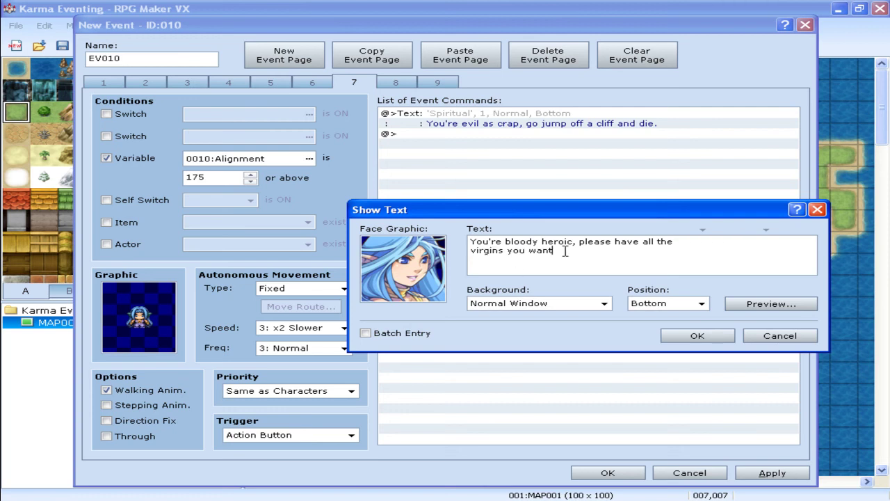
{"action": "left_click", "coordinate": [709, 333]}
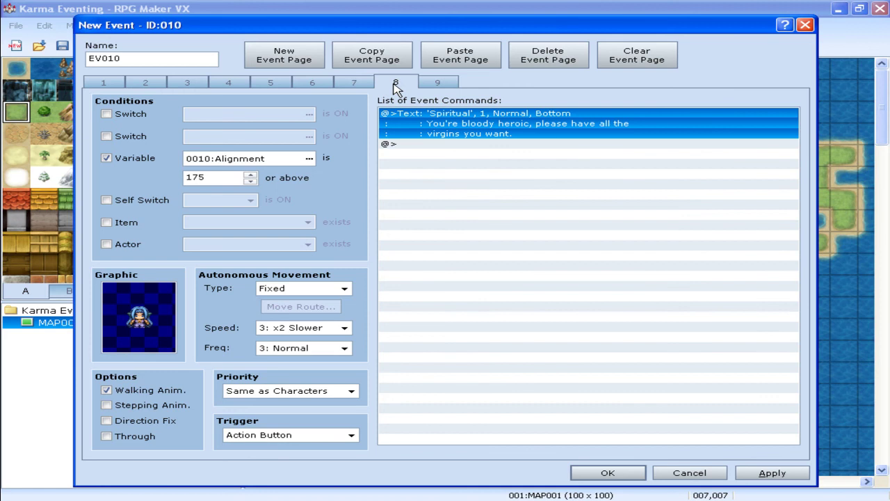
Step: On page 8, delete the extra unused page and set the Alignment threshold to 200
{"action": "left_click", "coordinate": [395, 83]}
{"action": "left_click", "coordinate": [548, 55]}
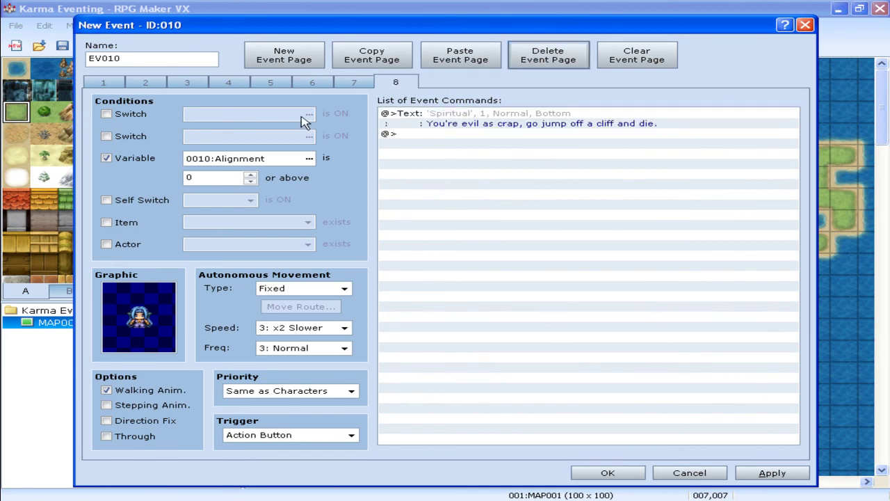
{"action": "double_click", "coordinate": [209, 179]}
{"action": "type", "text": "200"}
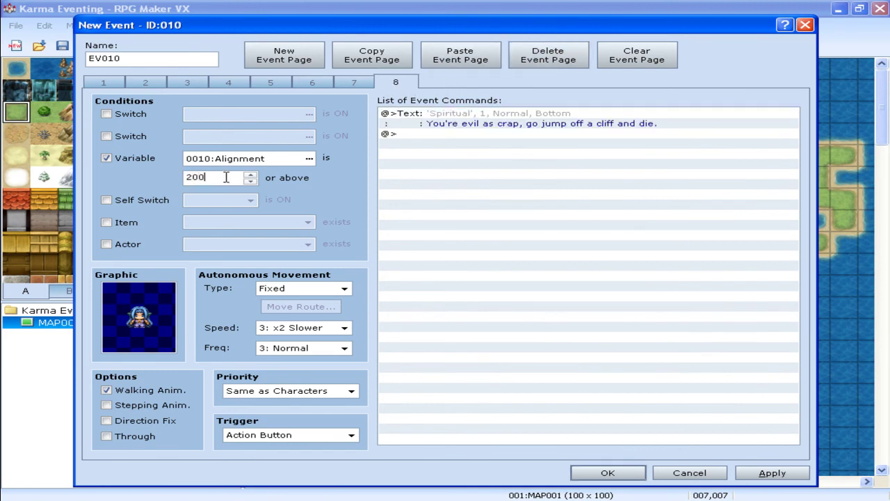
Step: Rewrite page 8's message as 'too heroic for your own good' plus the ambitions question
{"action": "left_click", "coordinate": [460, 124]}
{"action": "right_click", "coordinate": [460, 113]}
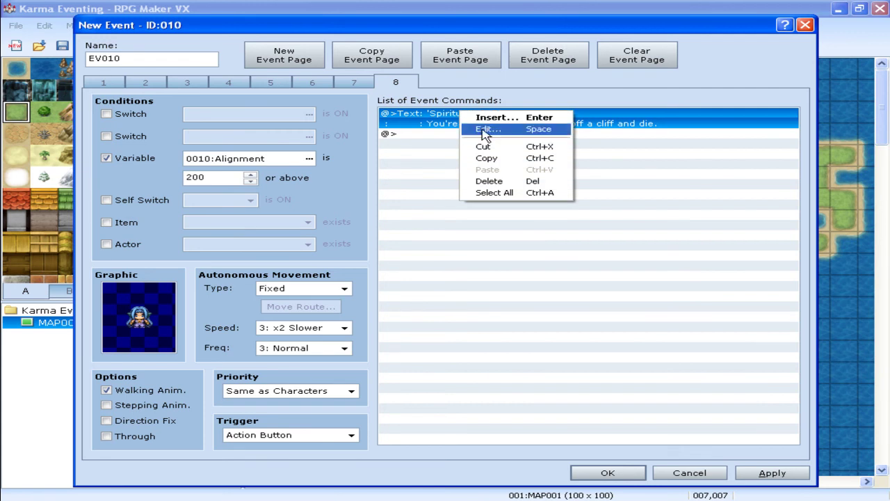
{"action": "left_click", "coordinate": [484, 130]}
{"action": "left_click_drag", "start_coordinate": [757, 244], "coordinate": [471, 241]}
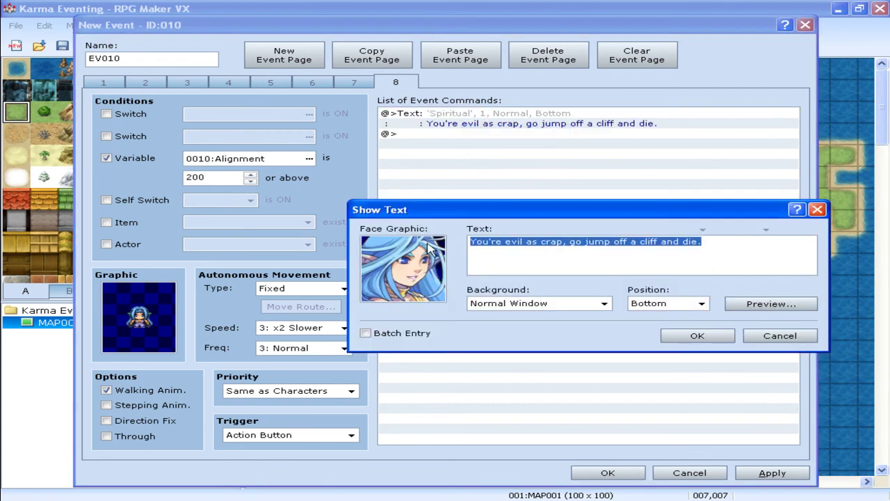
{"action": "type", "text": "You're are too heroic for you"}
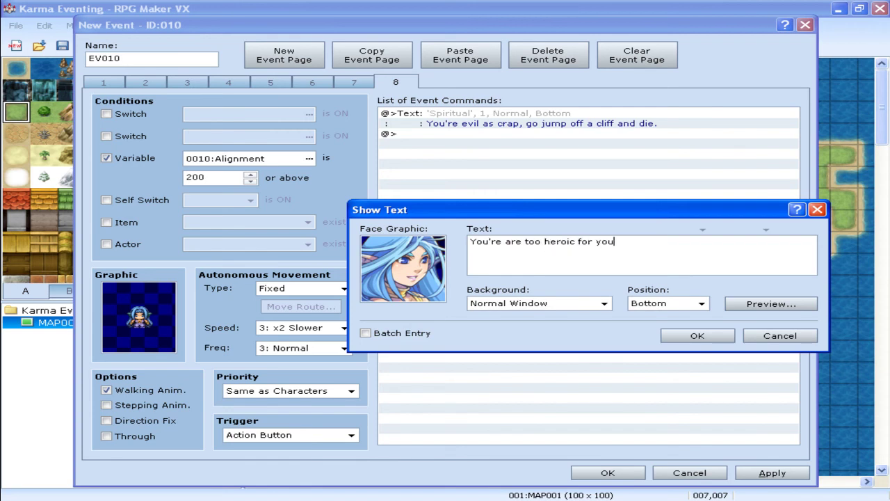
{"action": "type", "text": "r own good.  What ab"}
{"action": "type", "text": "out you own ambitions?"}
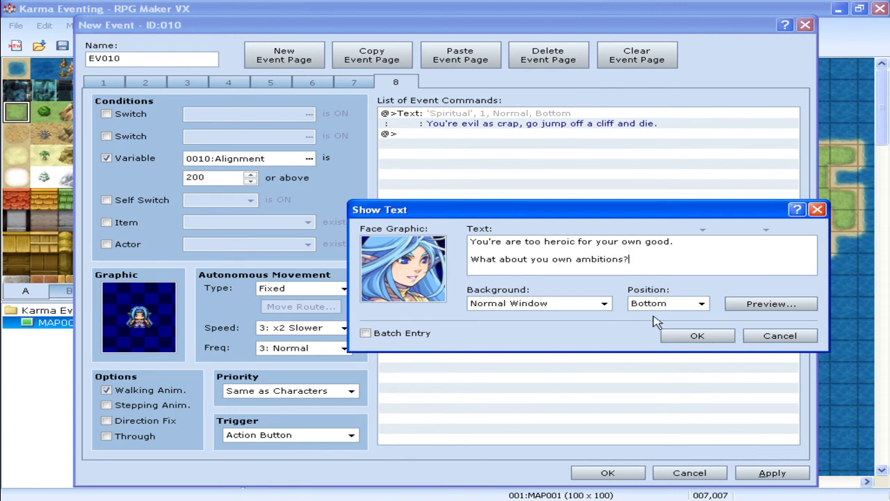
{"action": "type", "text": "r"}
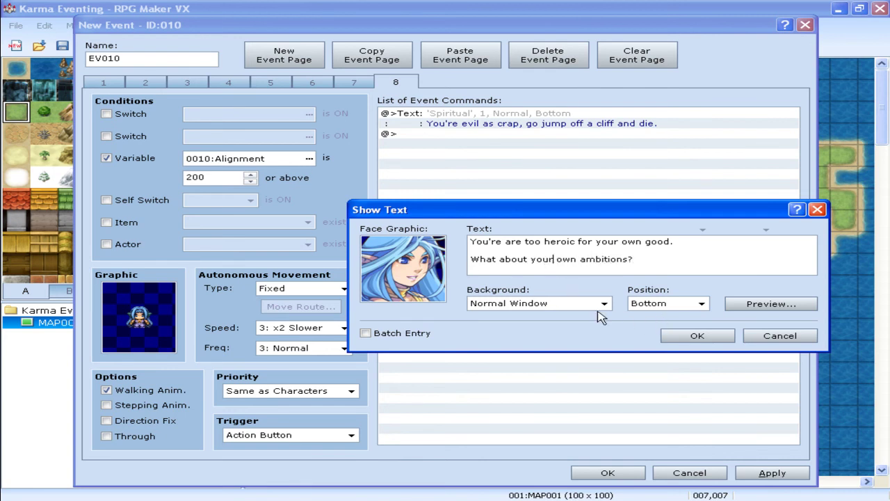
{"action": "left_click", "coordinate": [696, 334]}
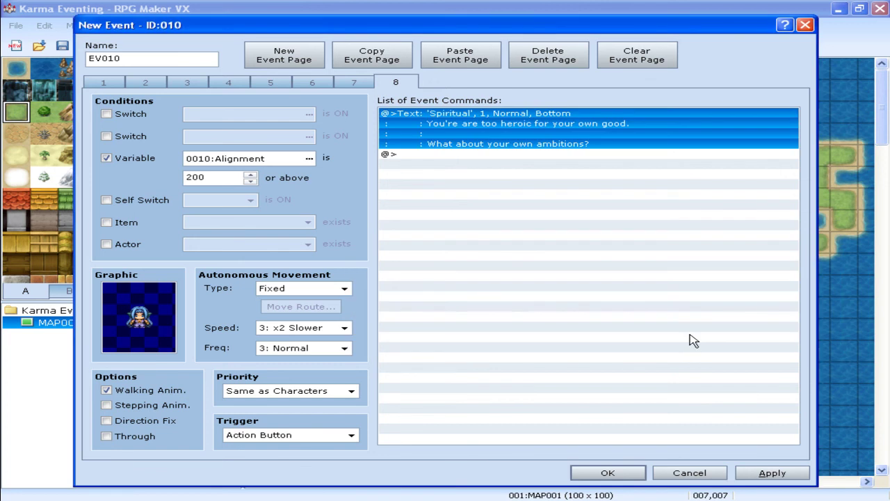
Step: Check pages 1–8 thresholds (0, 25, 50, 75, 125, 150, 175, 200), then confirm the event
{"action": "left_click", "coordinate": [104, 83]}
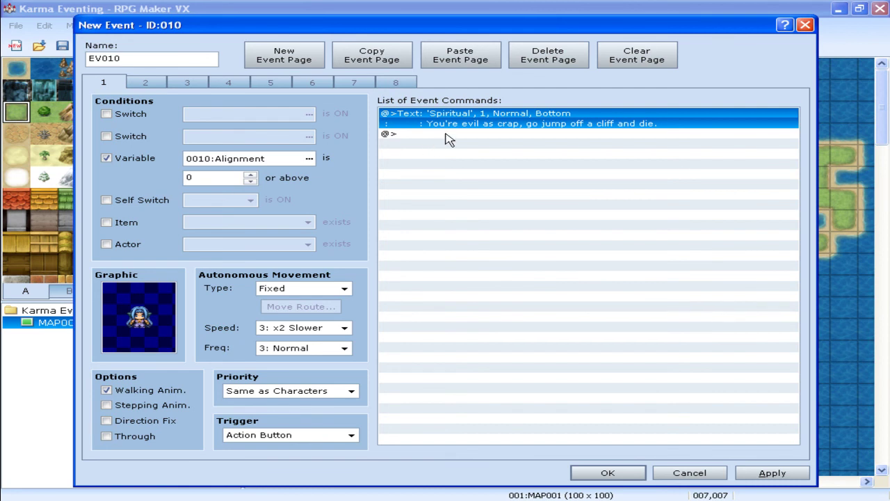
{"action": "left_click", "coordinate": [146, 86]}
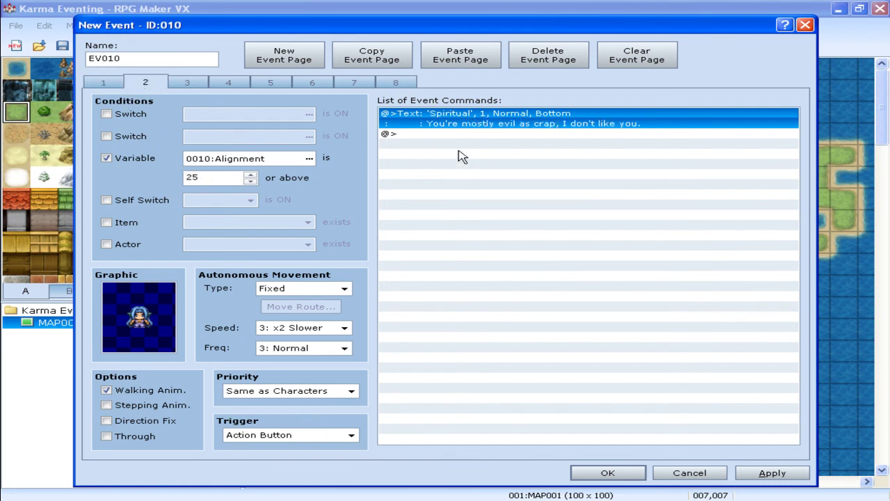
{"action": "left_click", "coordinate": [188, 87]}
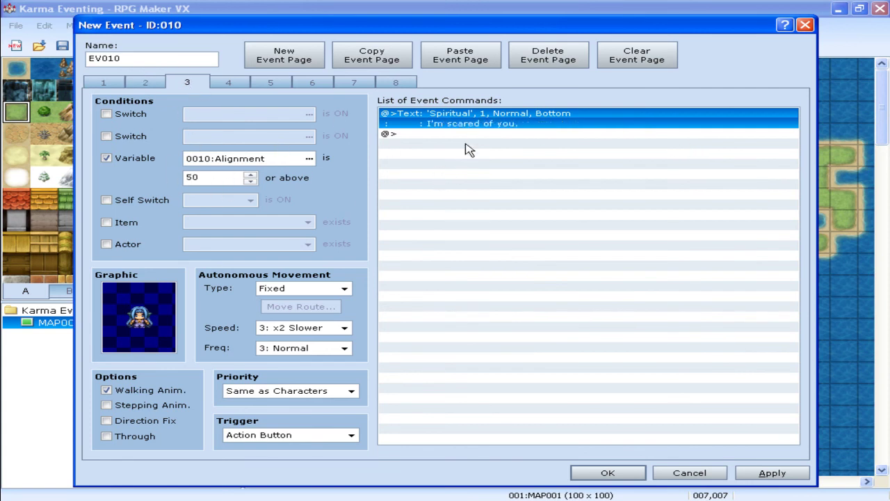
{"action": "left_click", "coordinate": [227, 83]}
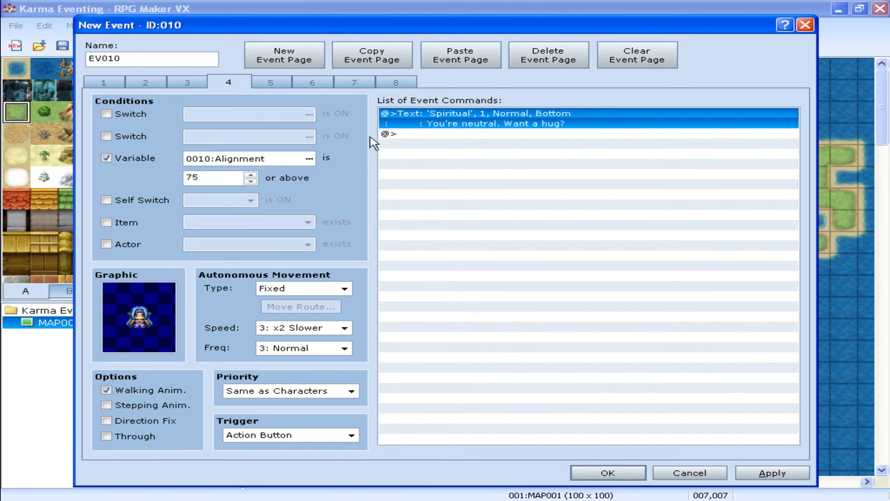
{"action": "left_click", "coordinate": [271, 85]}
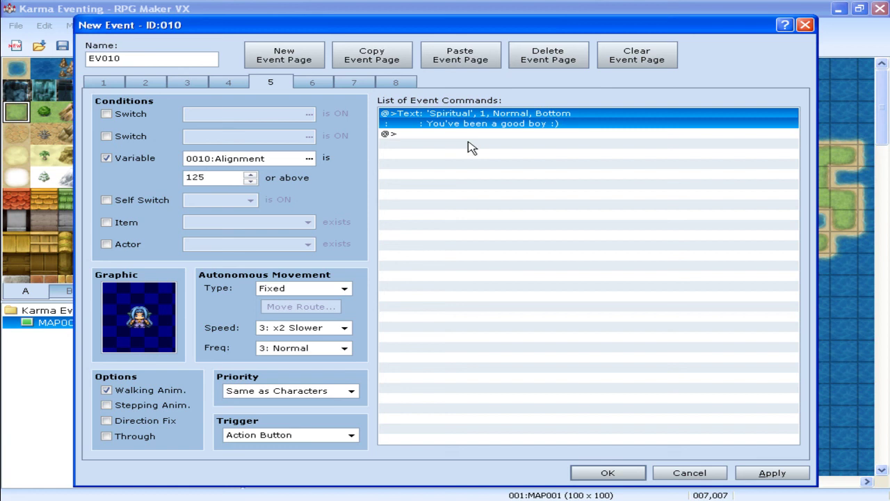
{"action": "left_click", "coordinate": [310, 84]}
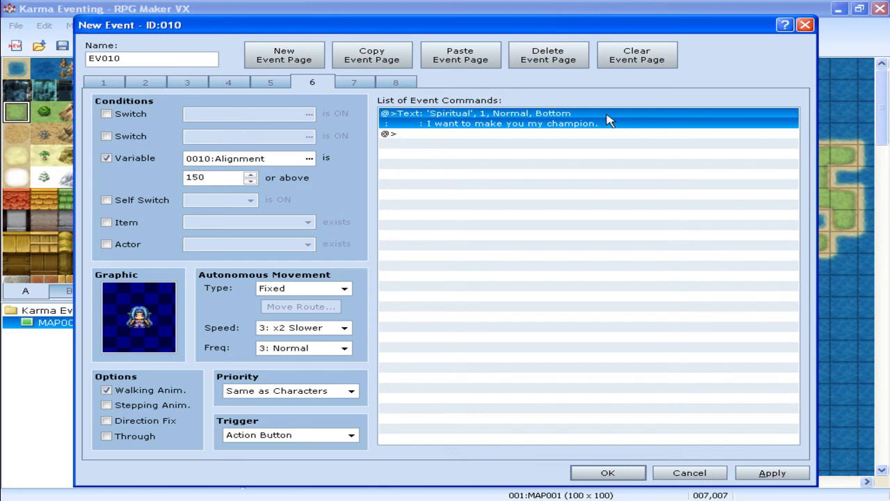
{"action": "left_click", "coordinate": [356, 83]}
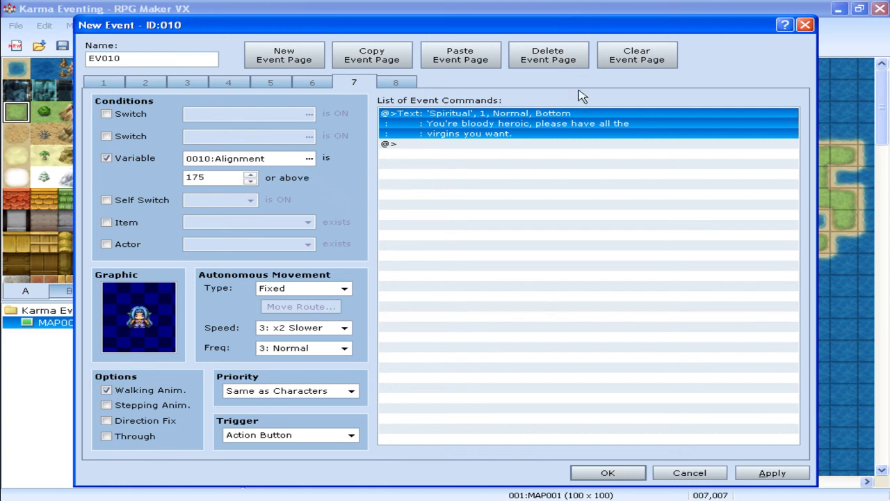
{"action": "left_click", "coordinate": [409, 85]}
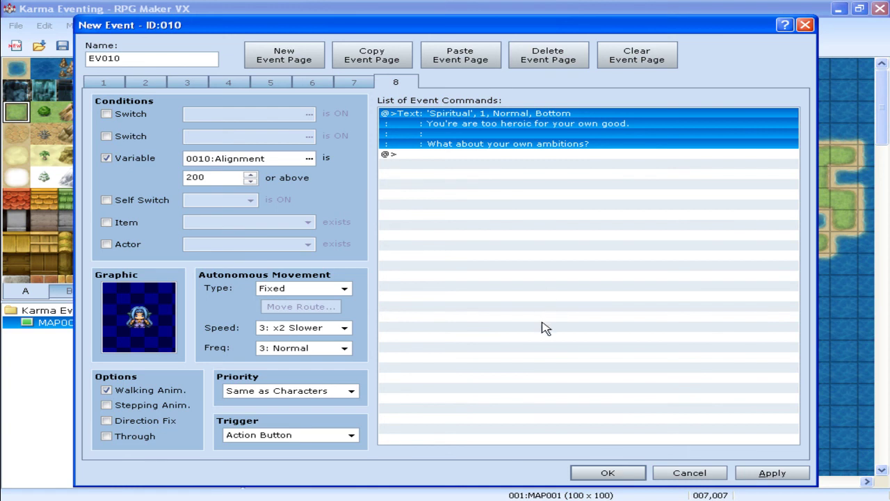
{"action": "left_click", "coordinate": [607, 473]}
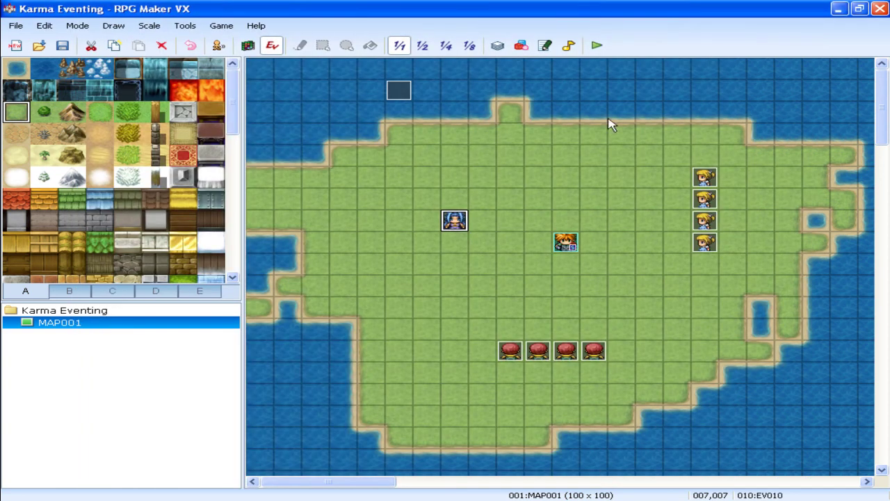
Step: Save and playtest a new game, walk to the spirit for "You've been a good boy :)", then quit
{"action": "left_click", "coordinate": [597, 45]}
{"action": "key", "text": "Return"}
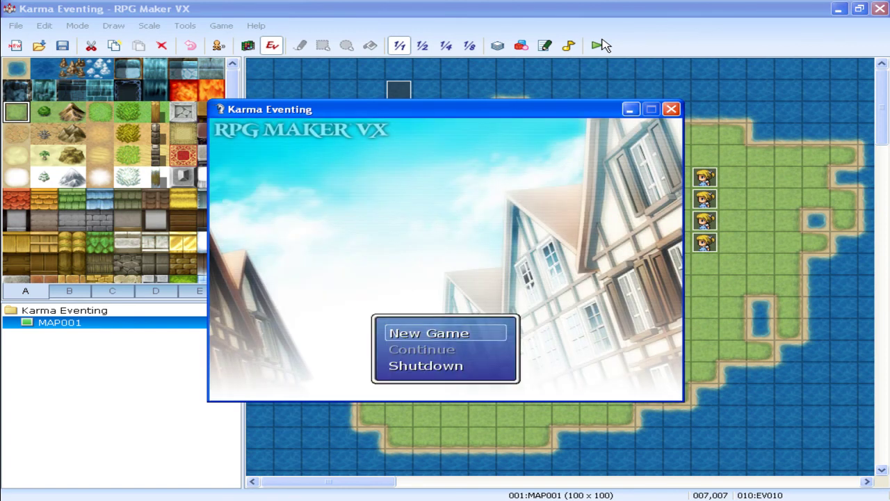
{"action": "key", "text": "Return"}
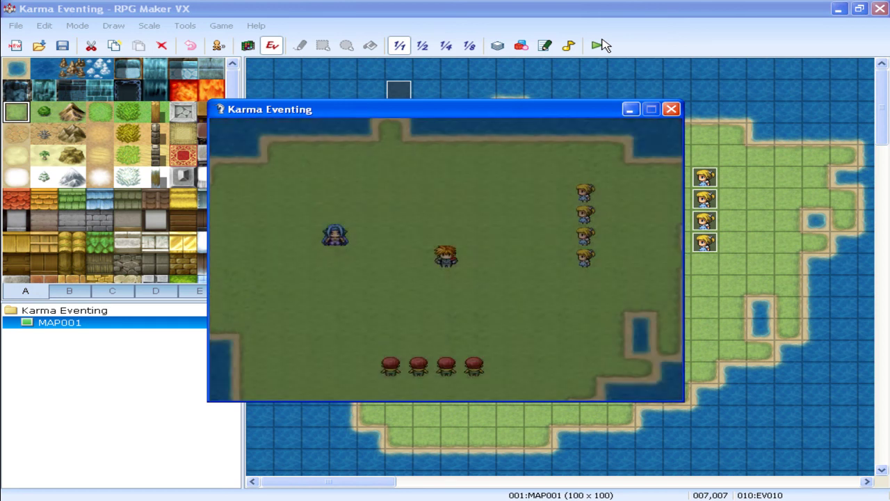
{"action": "key", "text": "Right"}
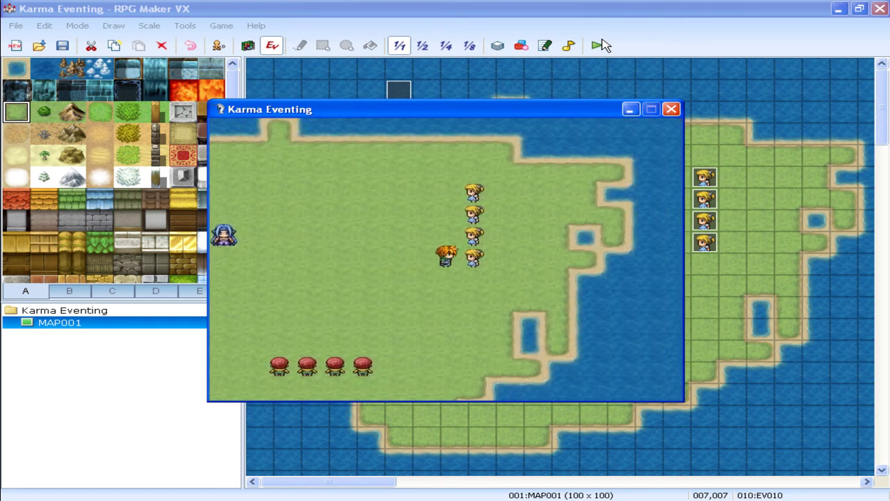
{"action": "key", "text": "Left"}
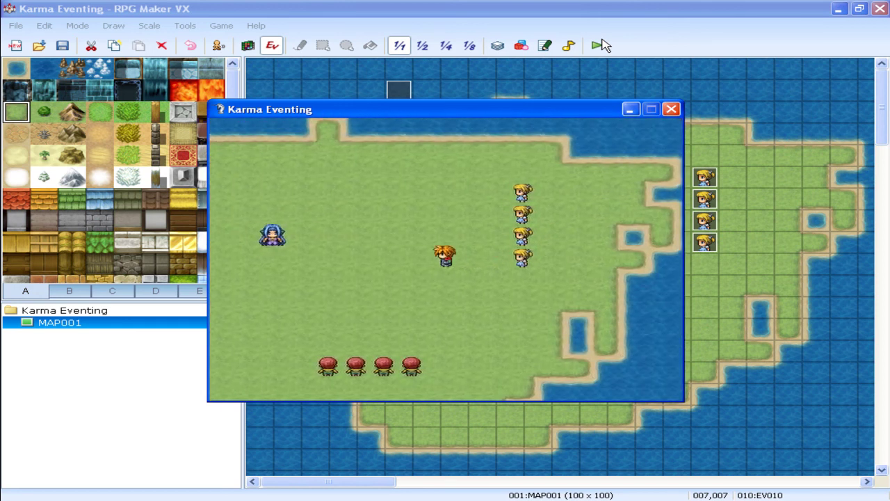
{"action": "key", "text": "Right"}
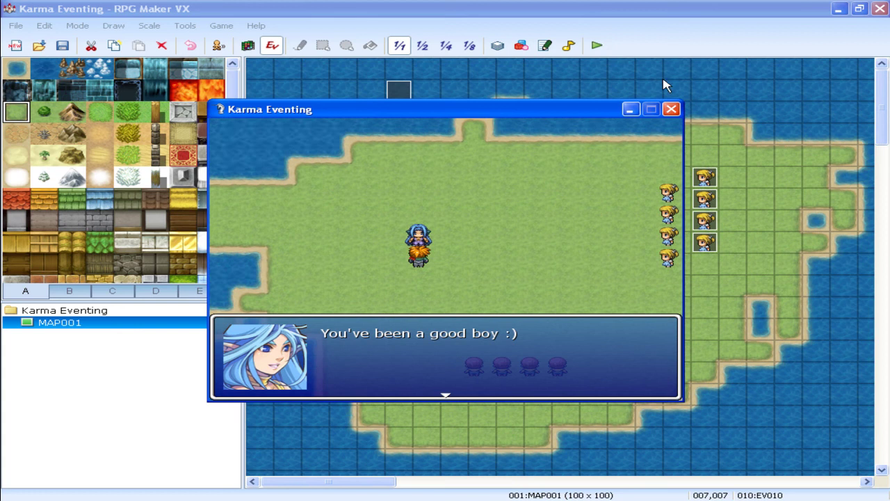
{"action": "left_click", "coordinate": [672, 109]}
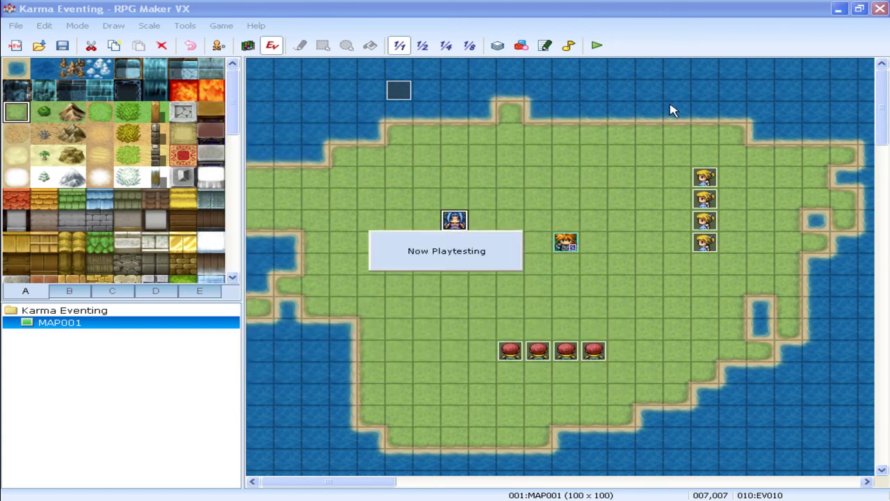
Step: Create a new event on the top water tile with its trigger set to Autorun
{"action": "left_click", "coordinate": [506, 203]}
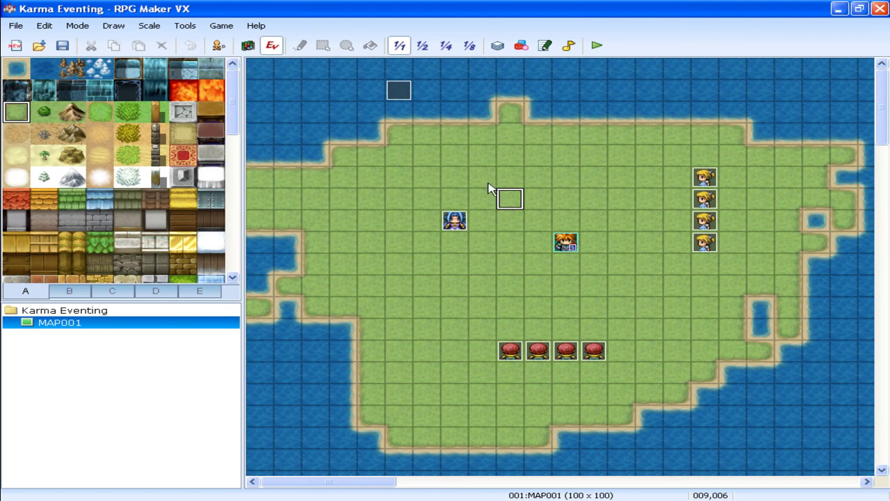
{"action": "double_click", "coordinate": [458, 91]}
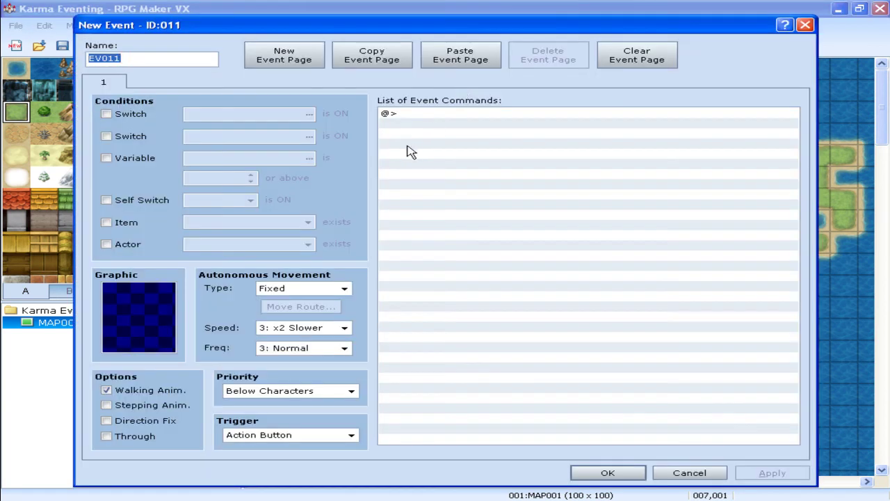
{"action": "left_click", "coordinate": [351, 435]}
{"action": "left_click", "coordinate": [325, 479]}
Step: Add a Show Choices command with the options "Boy?" and "Girl?"
{"action": "double_click", "coordinate": [425, 114]}
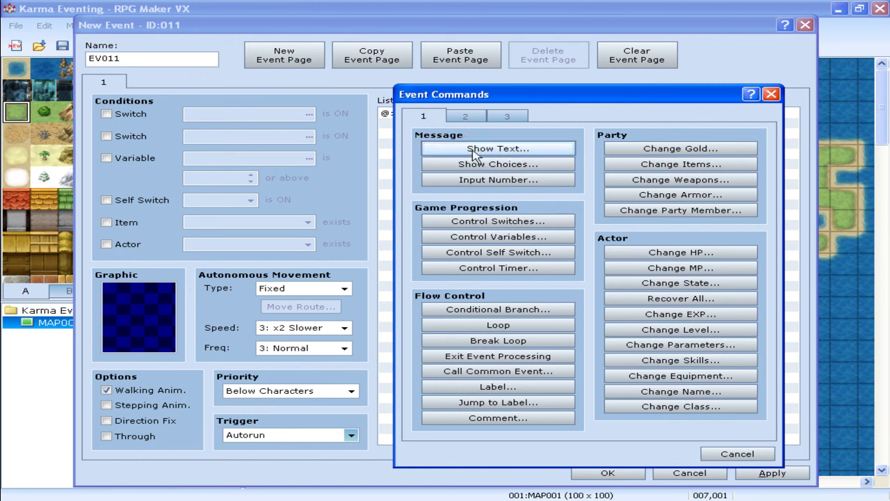
{"action": "left_click", "coordinate": [489, 165]}
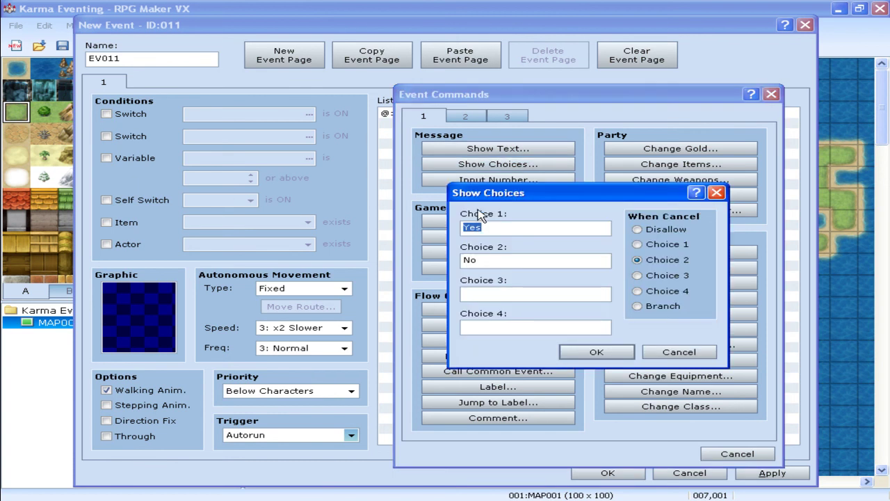
{"action": "type", "text": "B"}
{"action": "key", "text": "Tab"}
{"action": "type", "text": "Girl?"}
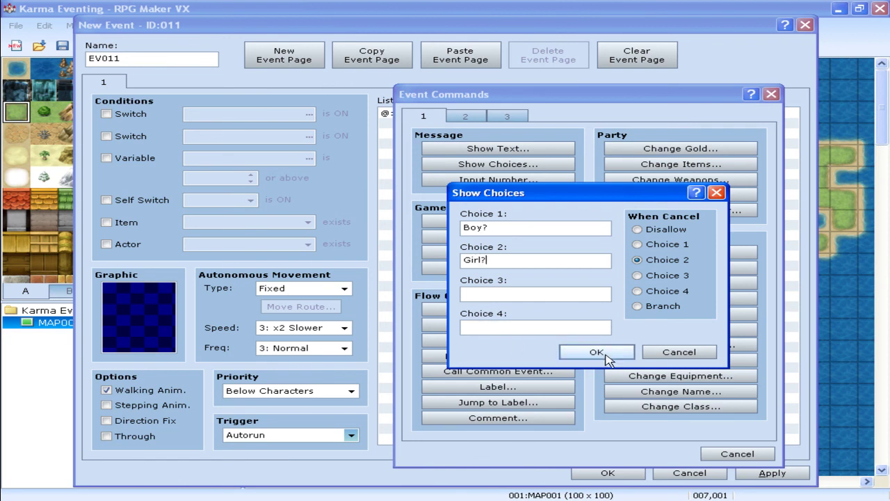